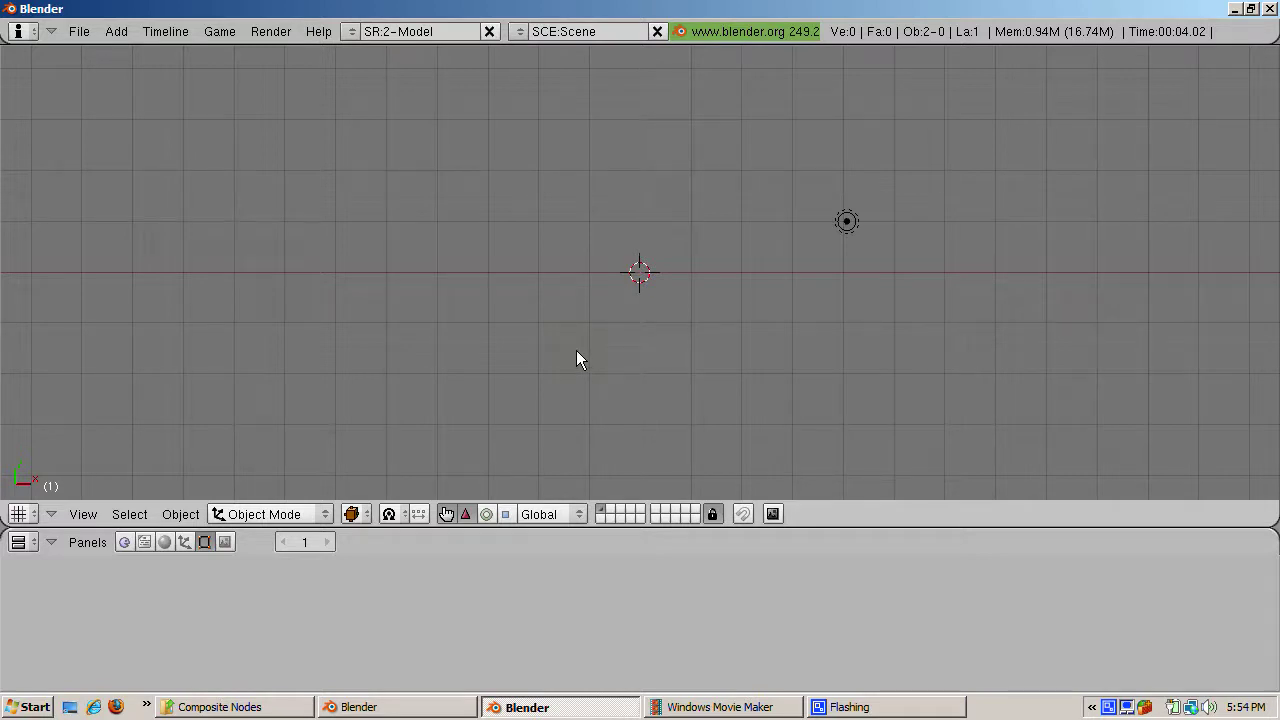
Add a Suzanne monkey head, shade it smooth, and give it a new pure red material (R 1, G 0, B 0)
drag(576, 350, 798, 510)
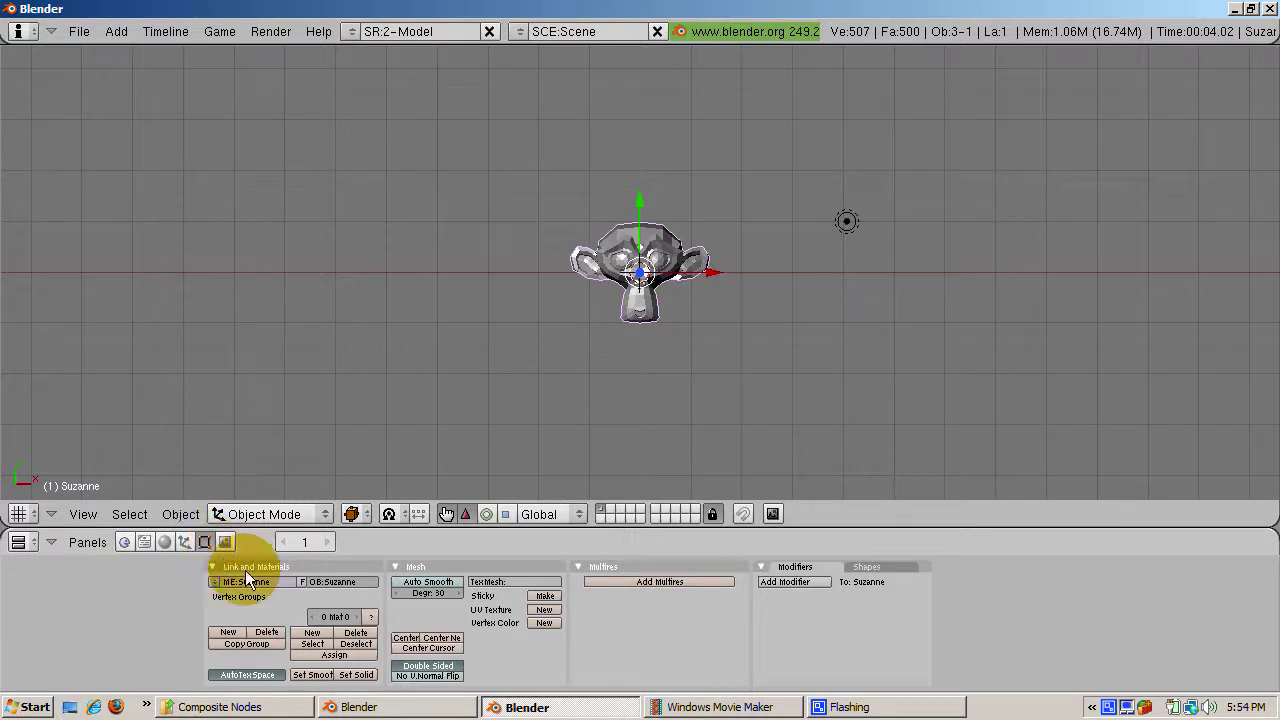
click(310, 675)
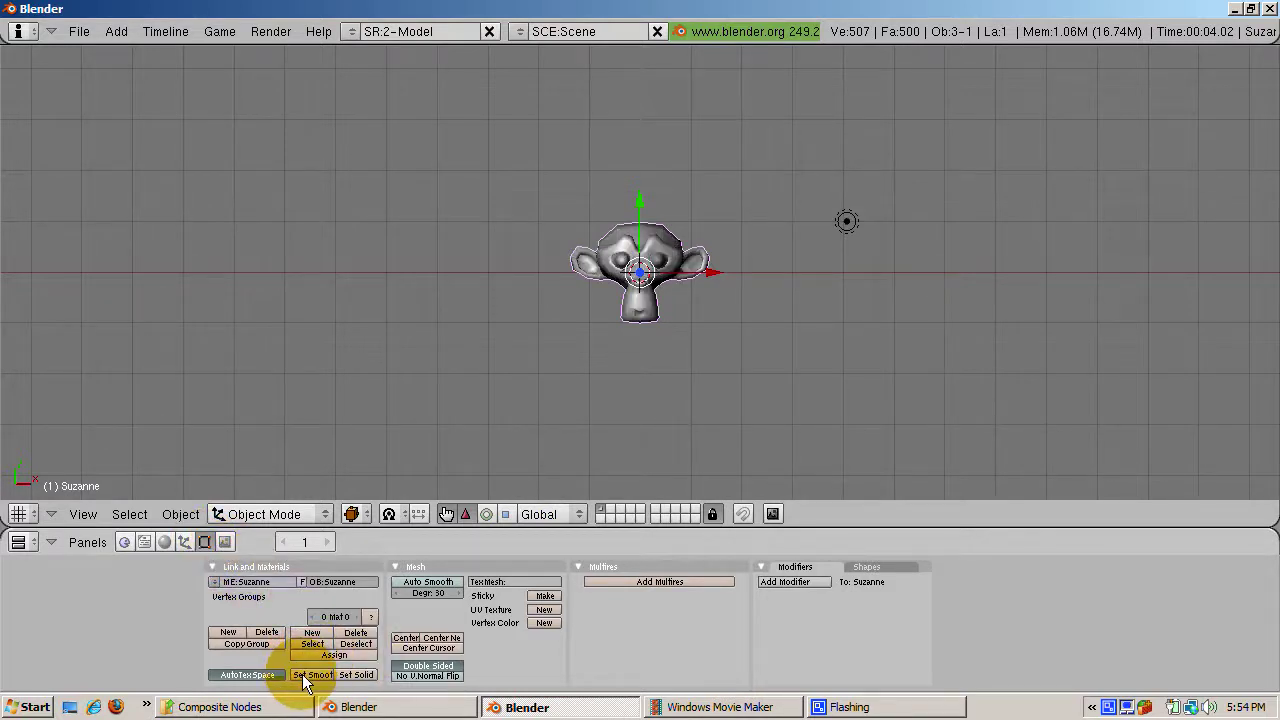
click(164, 540)
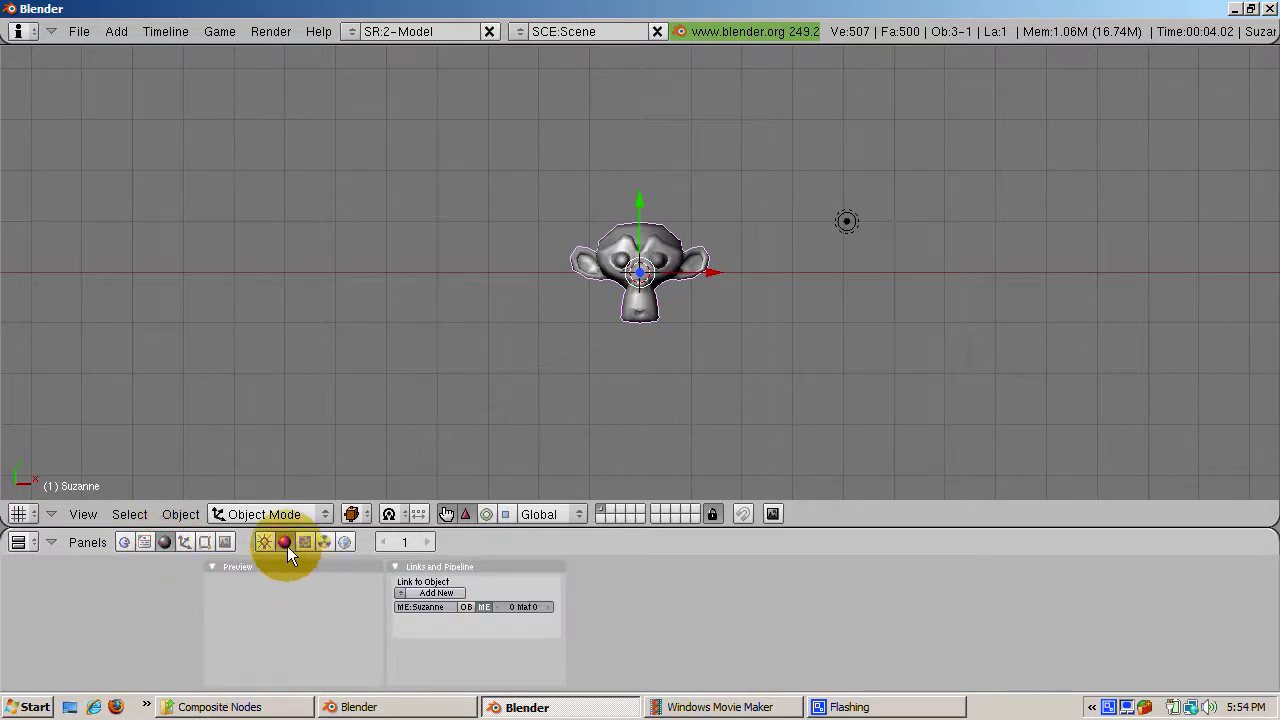
click(430, 592)
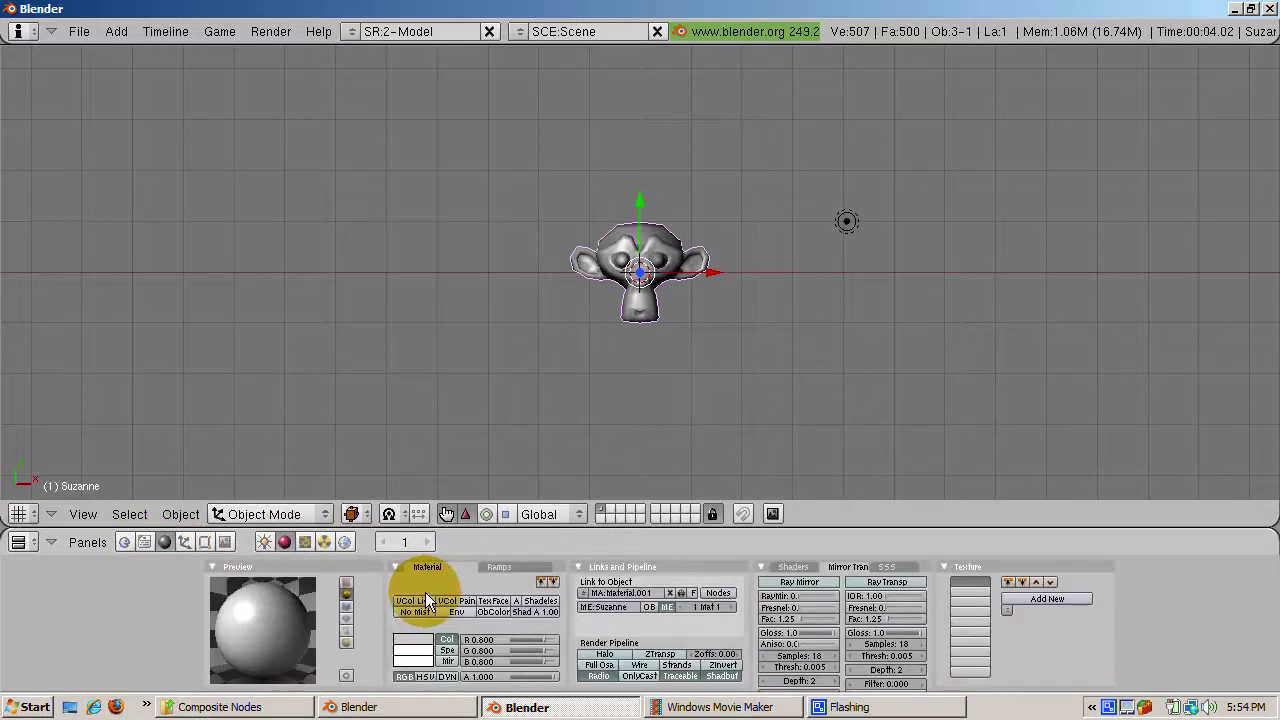
drag(545, 640, 483, 663)
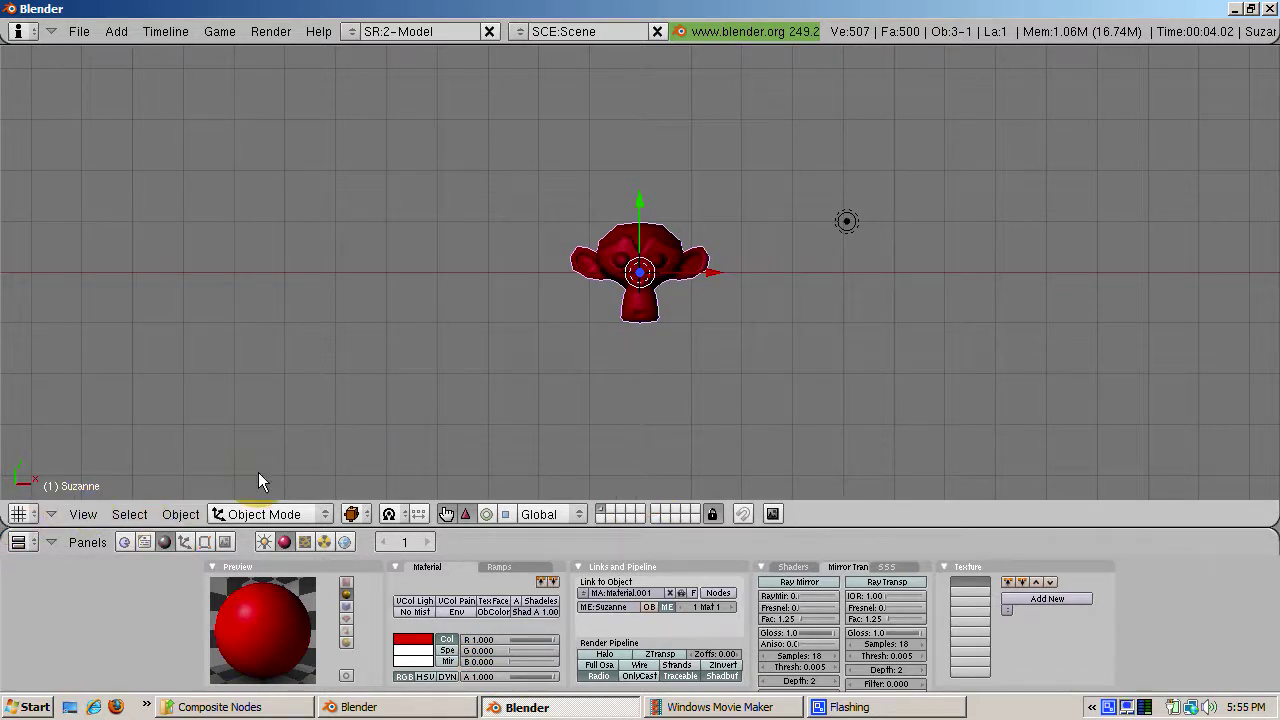
Turn on Do Composite in the scene's render buttons (F10)
click(225, 541)
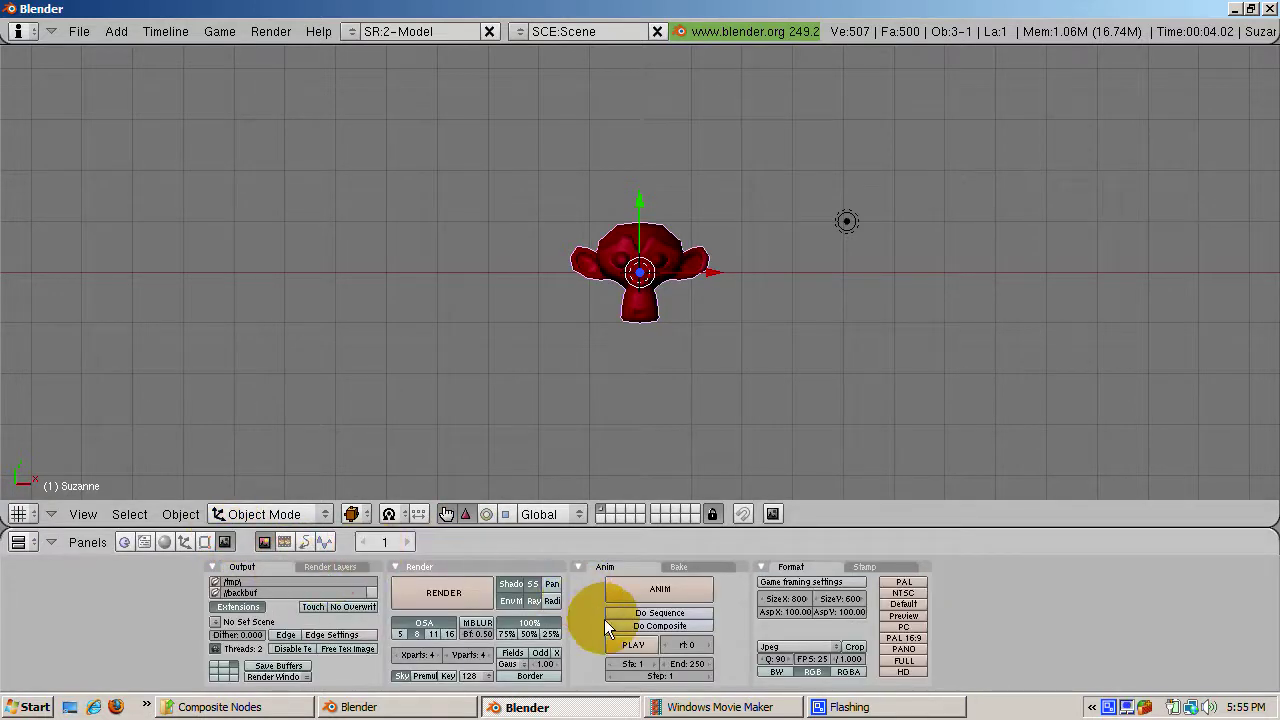
click(637, 625)
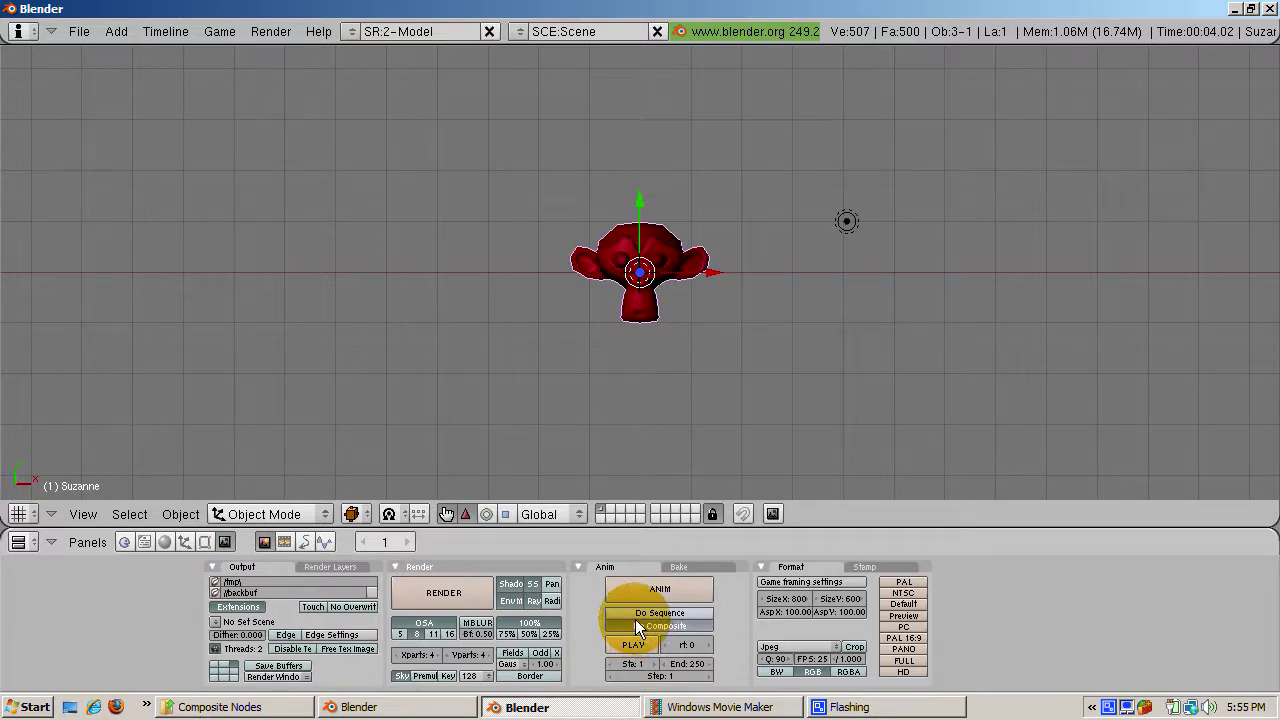
click(636, 623)
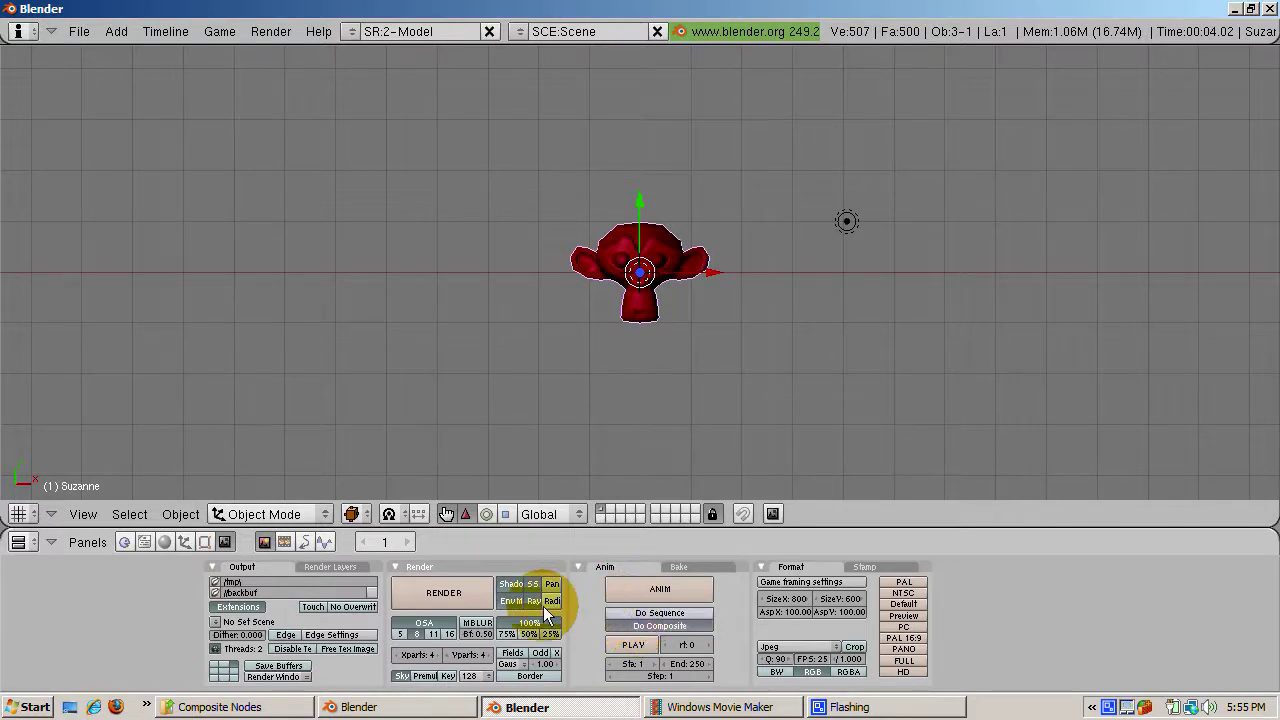
Make the area a Node Editor in Composite Nodes mode with Use Nodes enabled
click(17, 514)
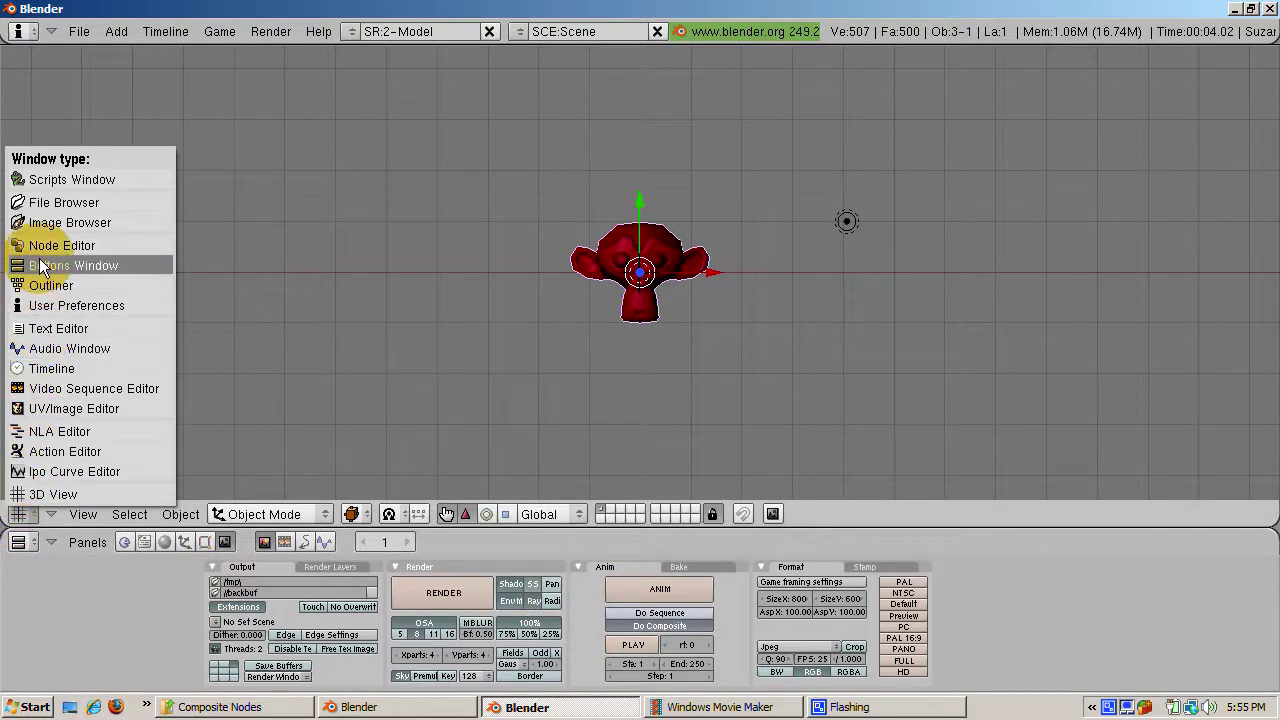
key(Escape)
key(shift+F3)
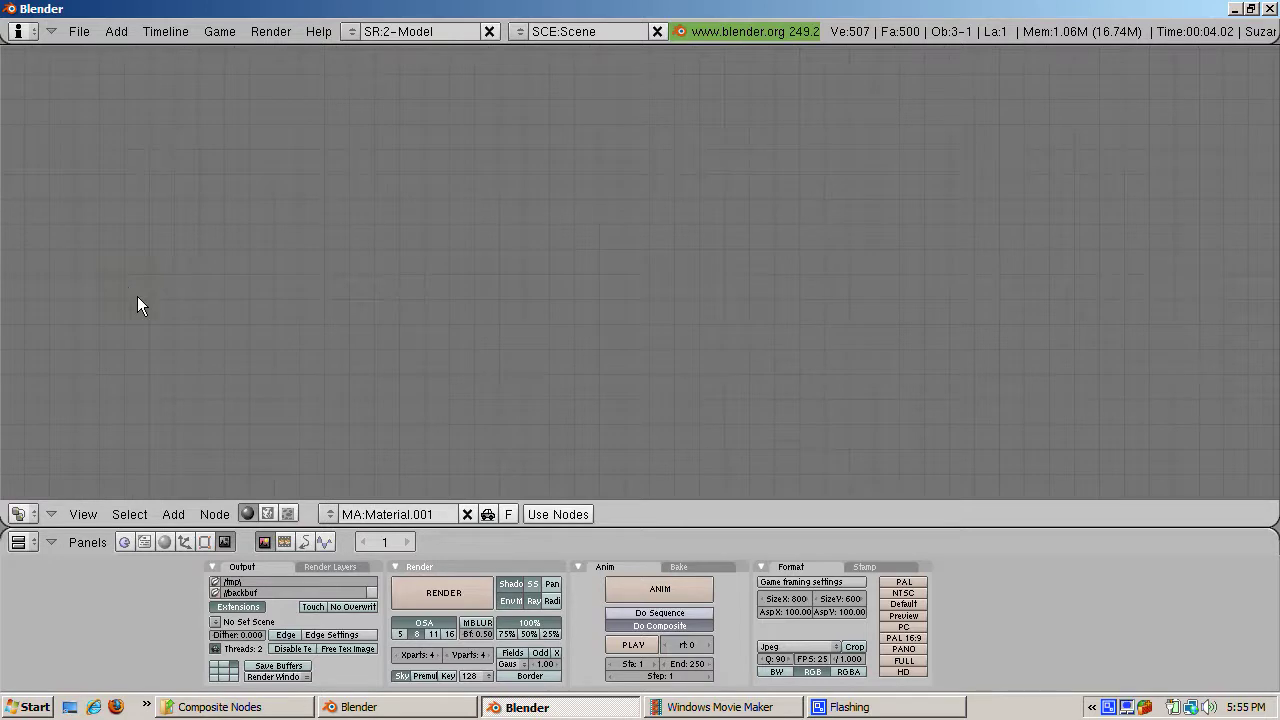
click(267, 513)
click(269, 511)
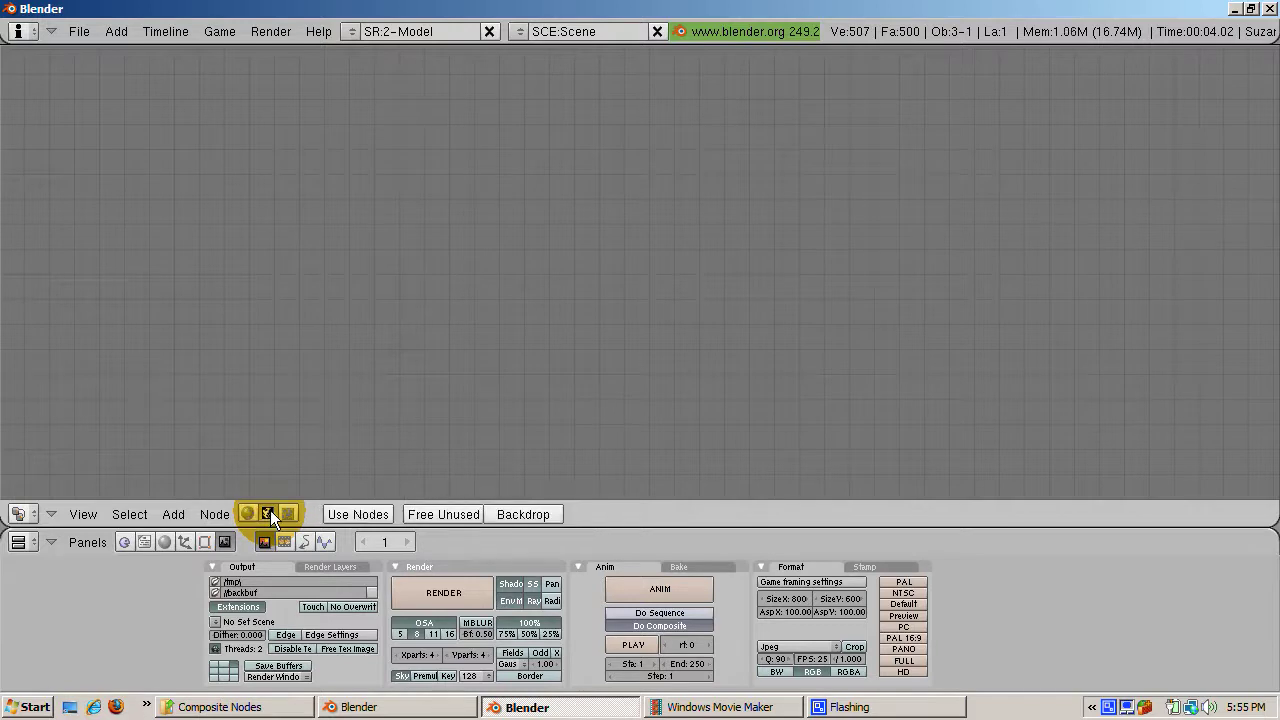
click(356, 514)
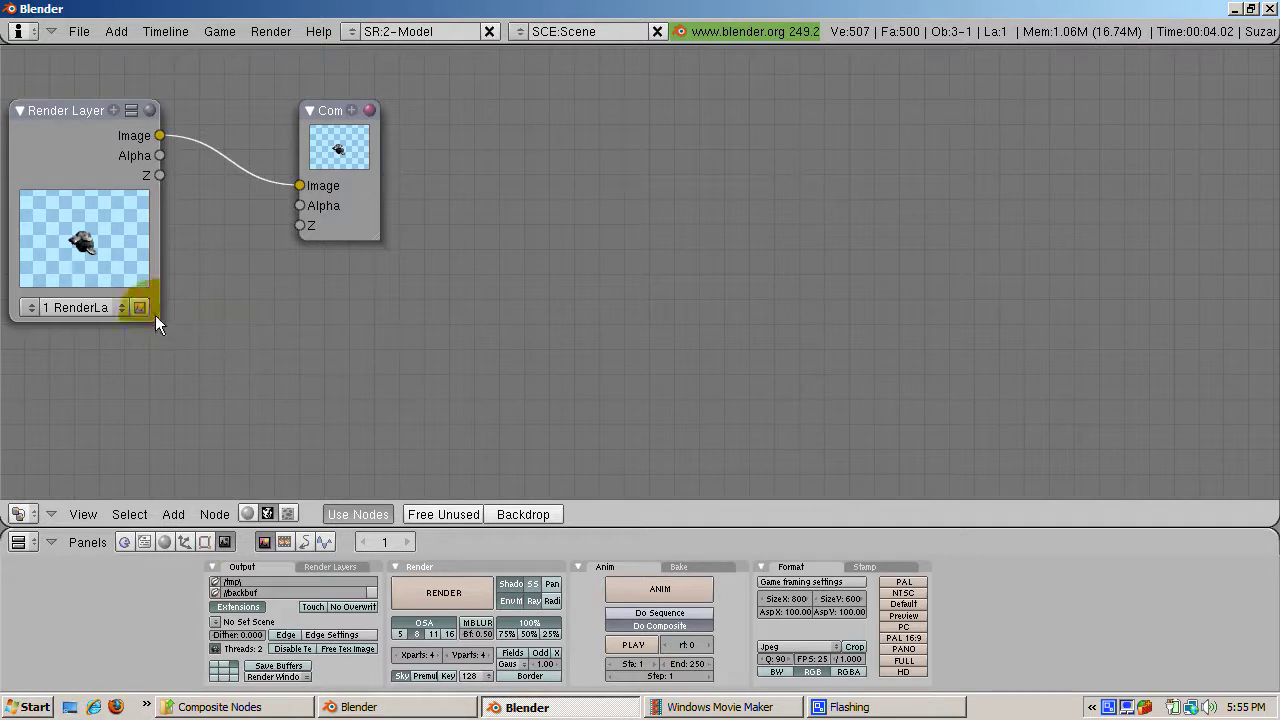
Resize the Render Layers and Composite nodes larger so their previews and names are readable
drag(153, 319, 189, 335)
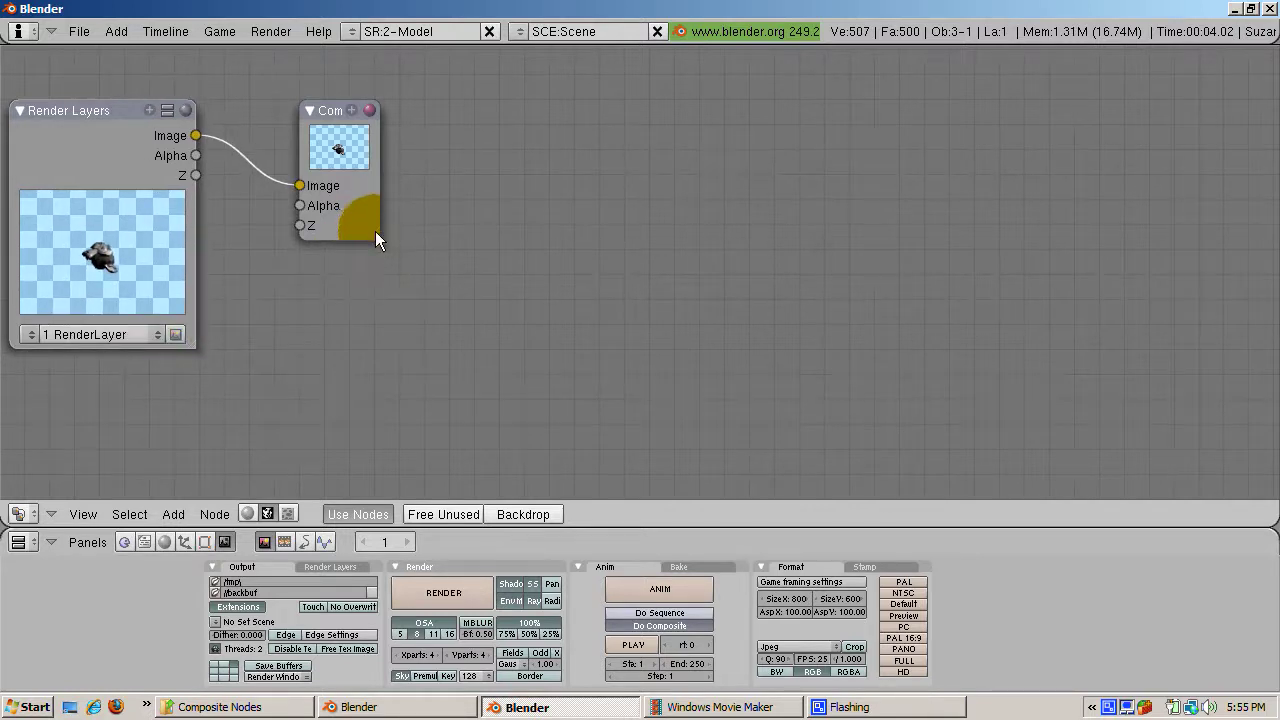
drag(376, 232, 417, 274)
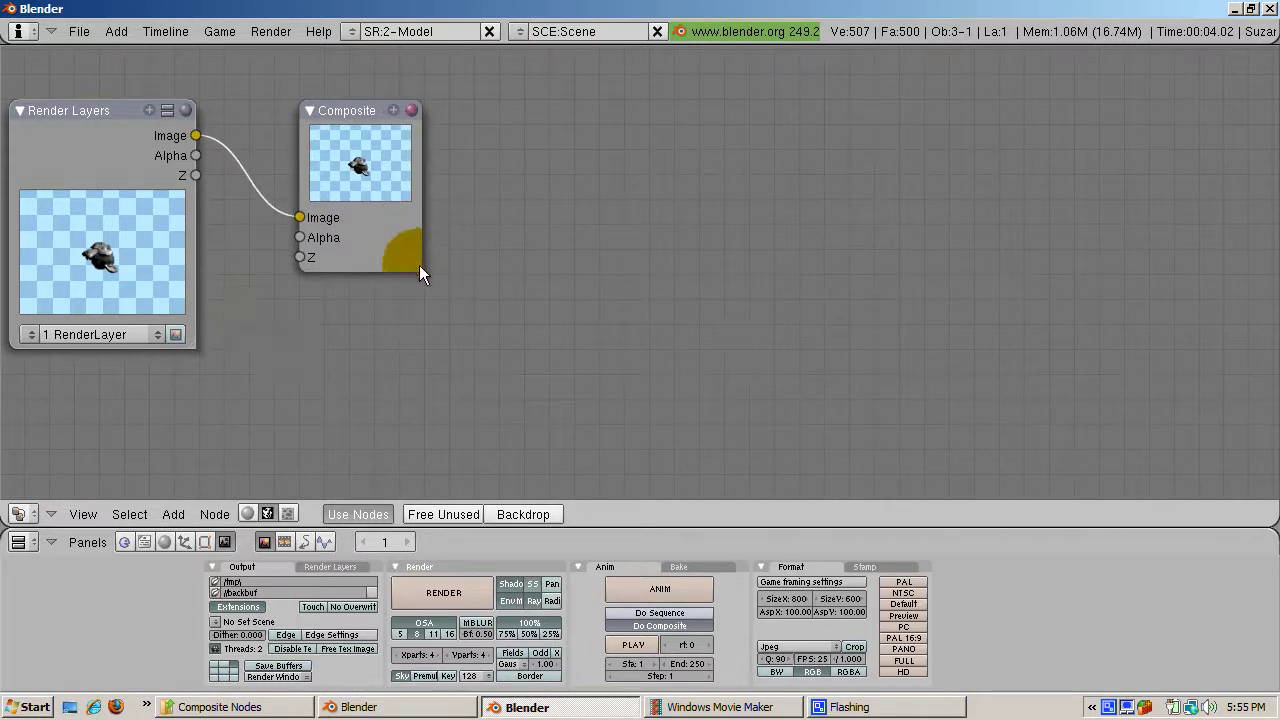
drag(419, 265, 413, 261)
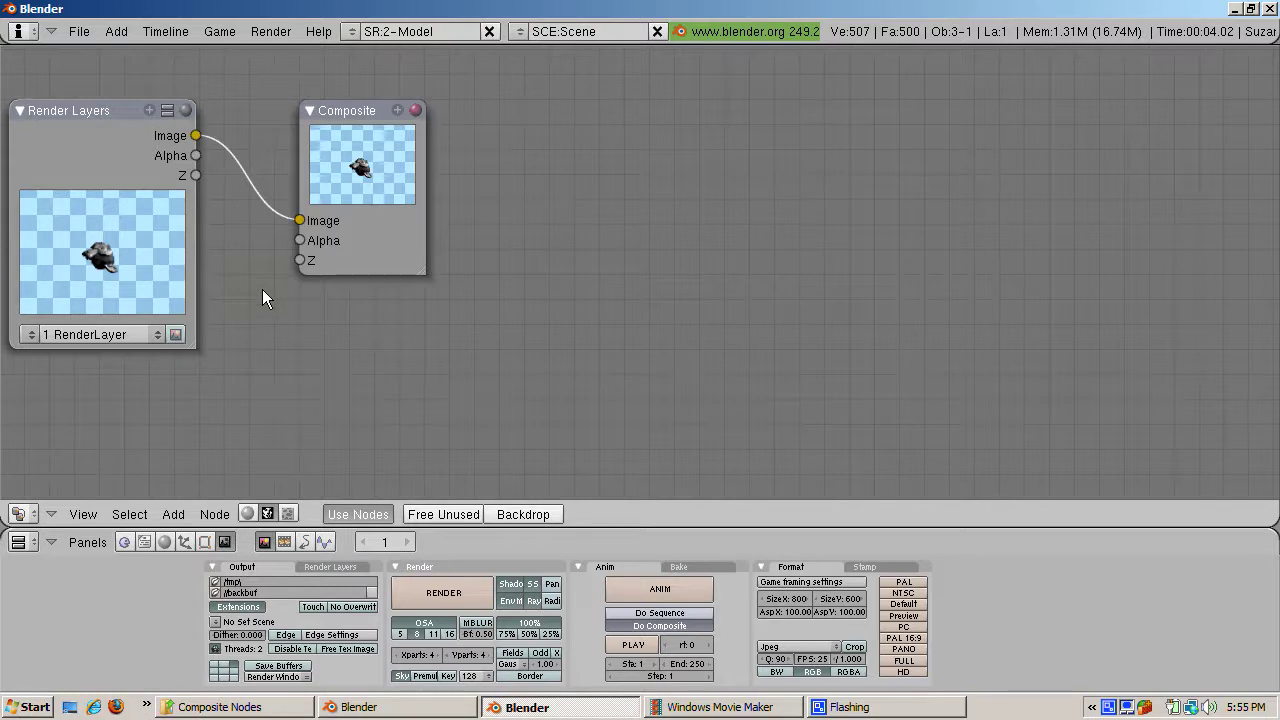
drag(299, 220, 196, 135)
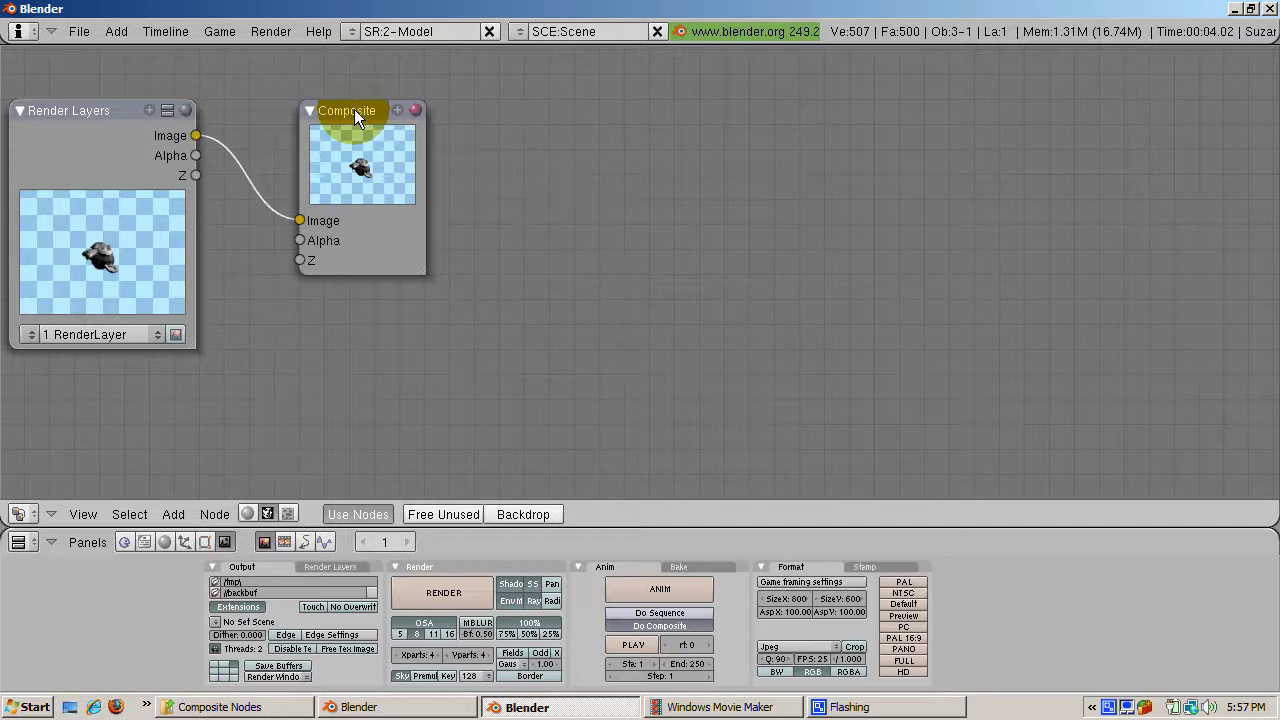
Move the Composite node to the far right and render with F12 to refresh the previews
drag(354, 109, 1175, 78)
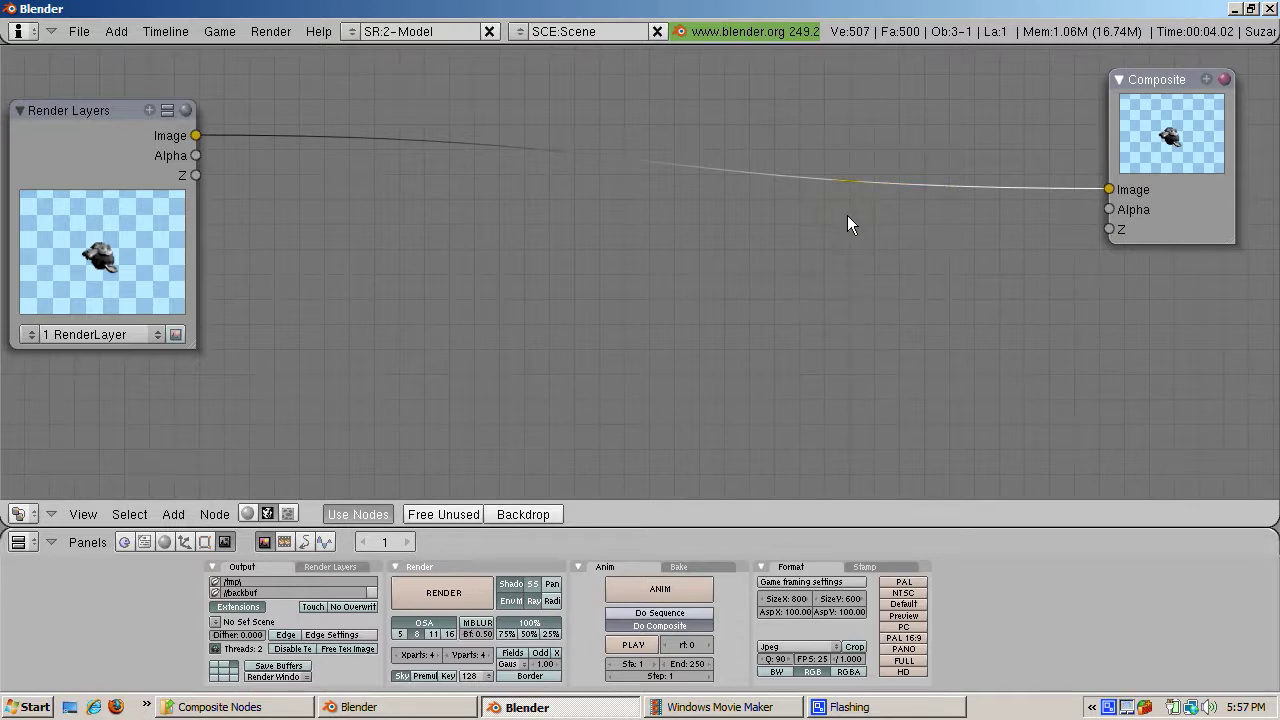
key(F12)
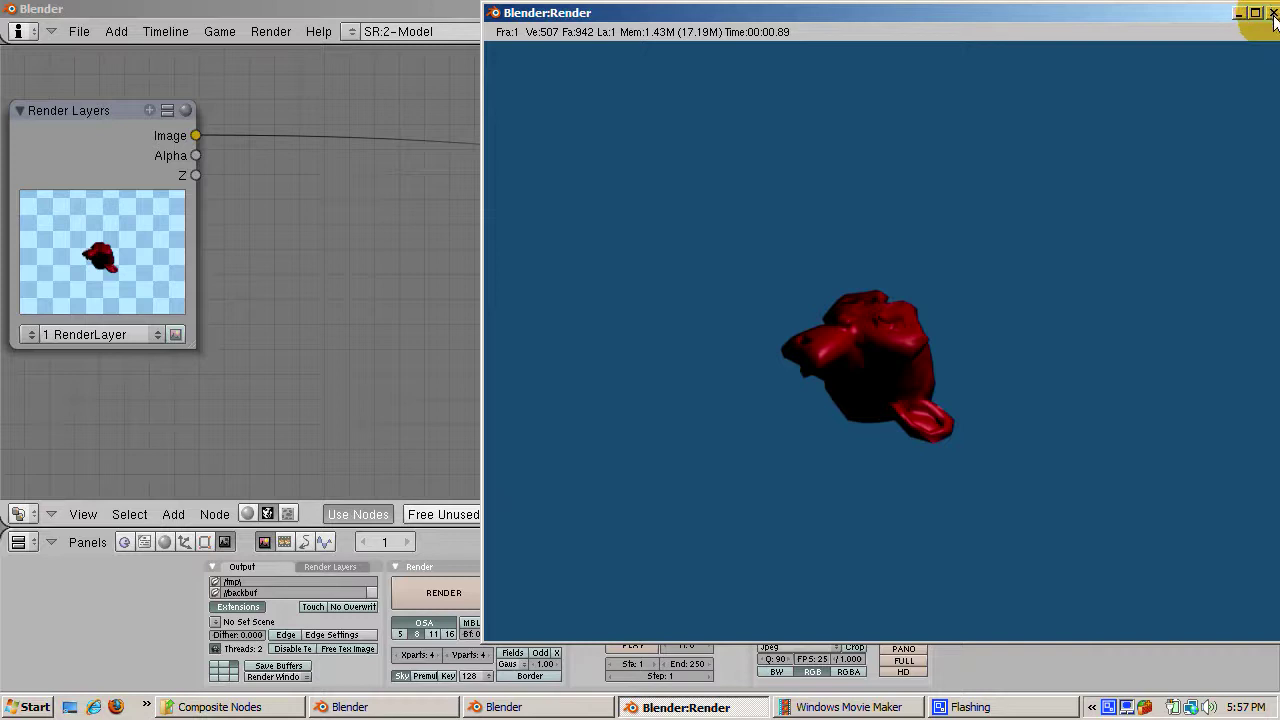
click(1272, 13)
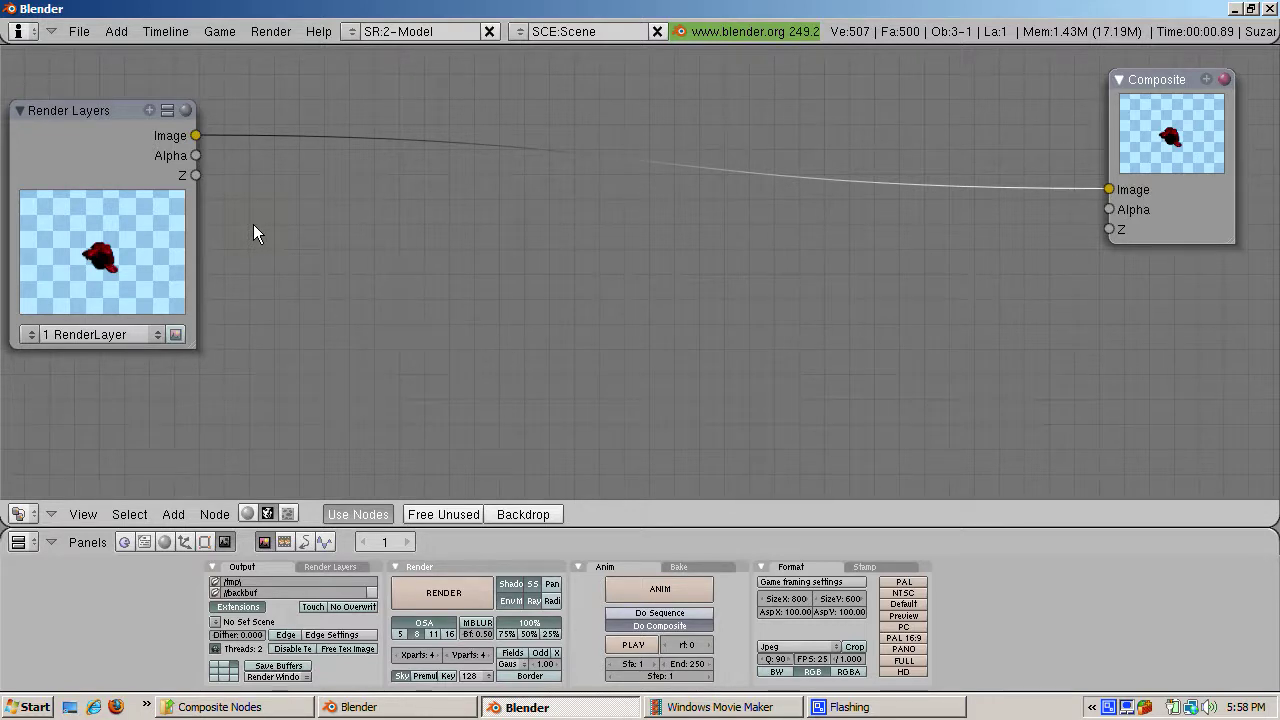
Add a Scale node beside Render Layers and feed the rendered image into it
key(space)
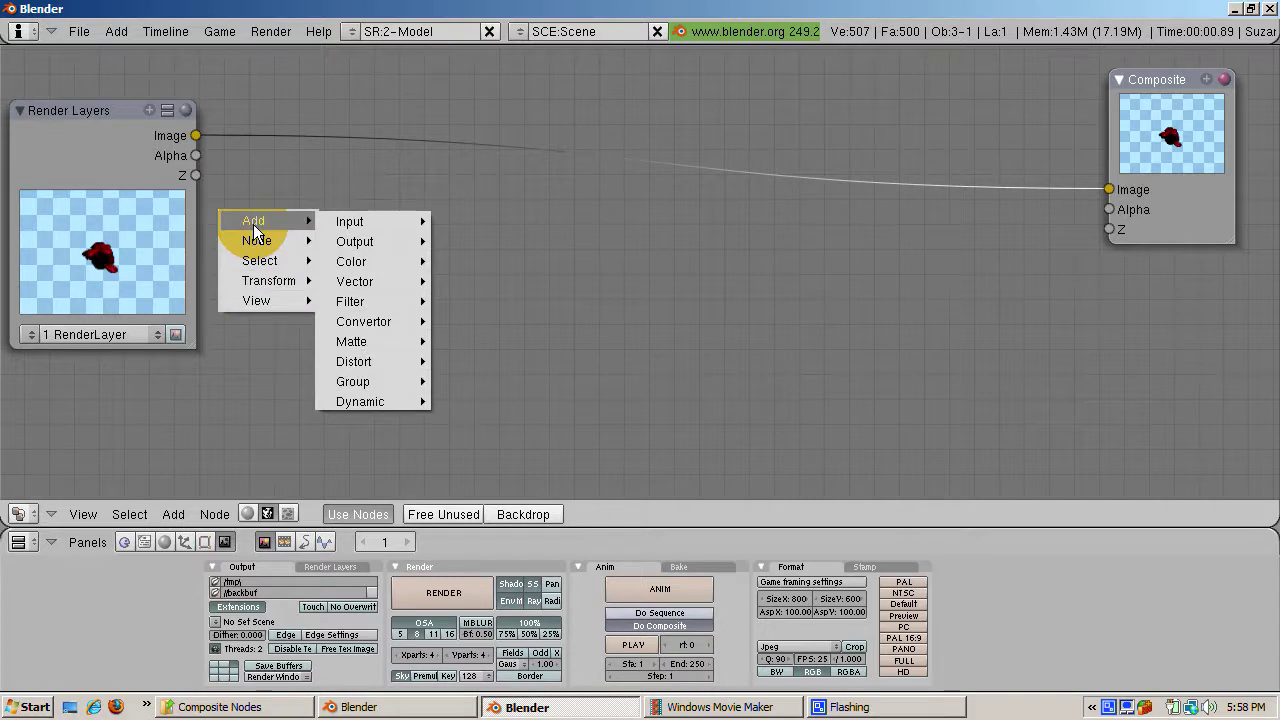
click(343, 226)
mouse_move(371, 361)
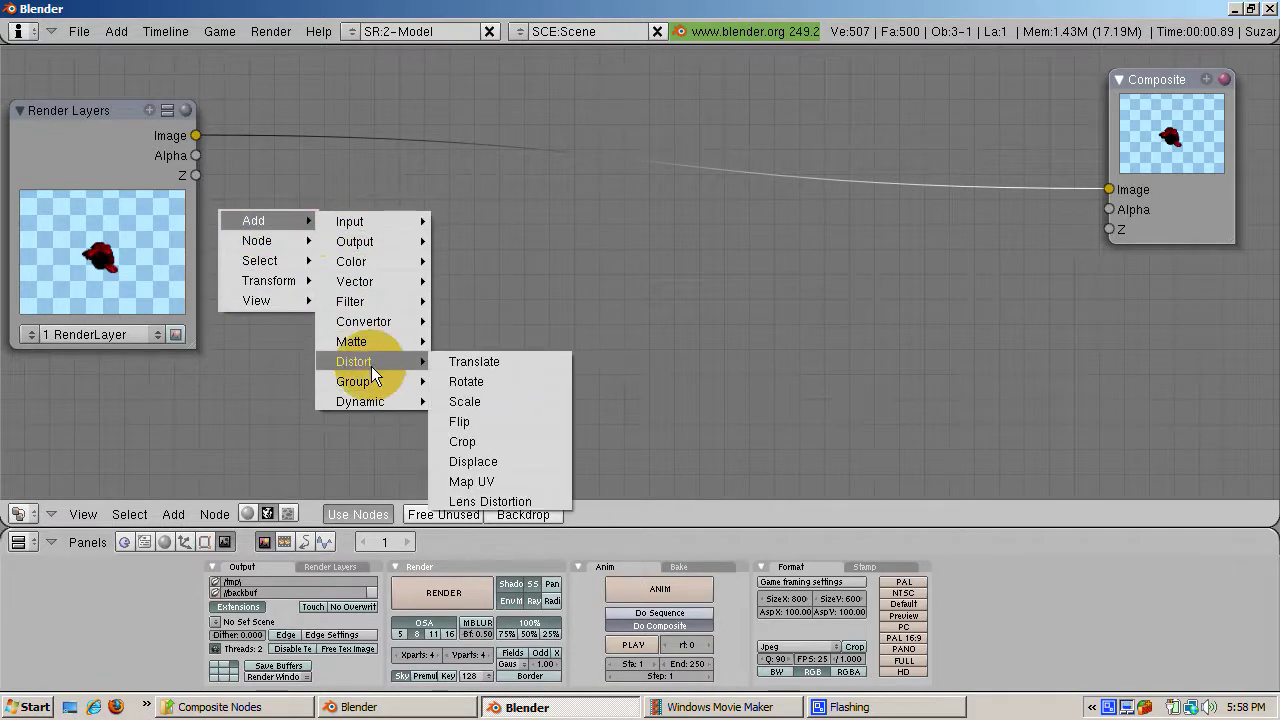
click(463, 400)
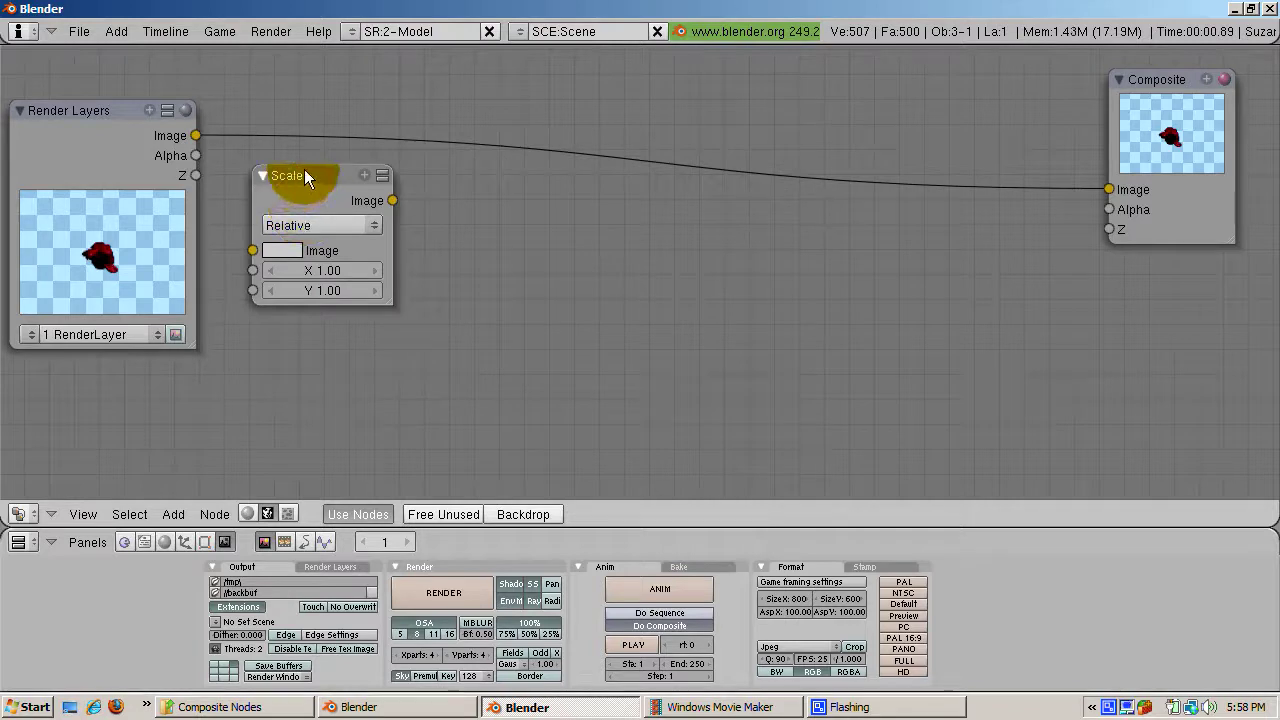
drag(304, 169, 309, 148)
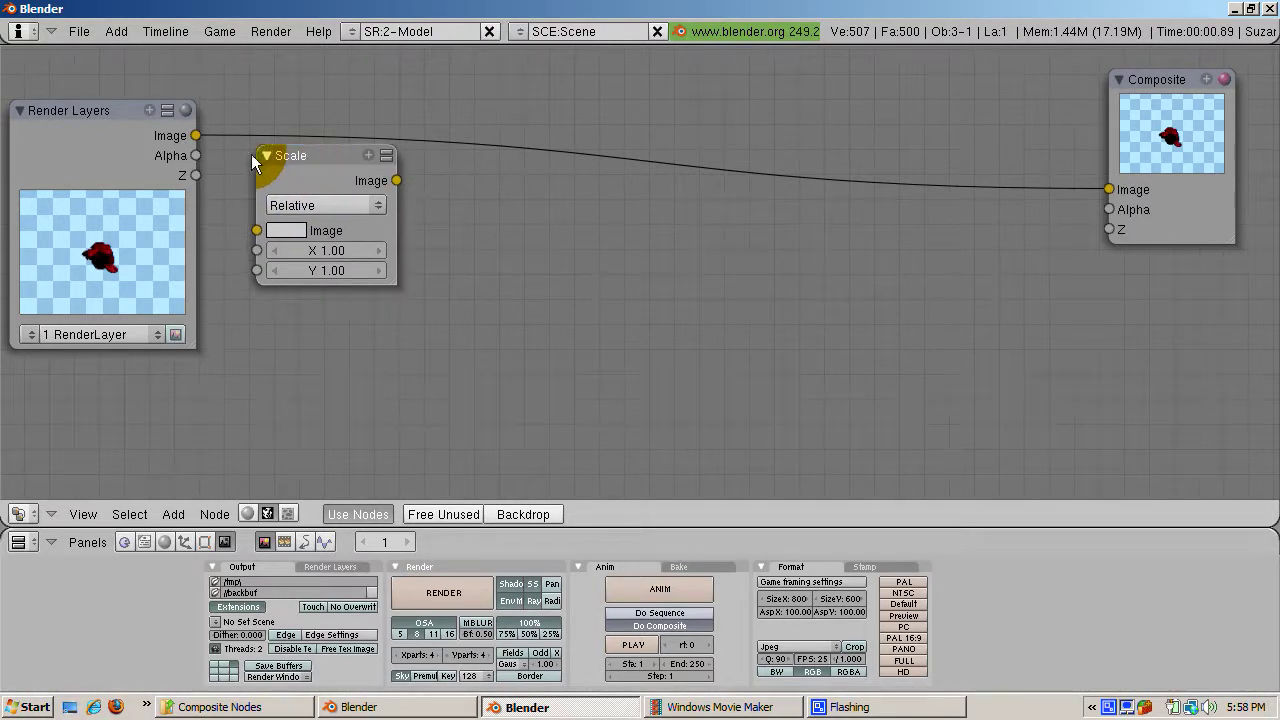
drag(191, 121, 252, 238)
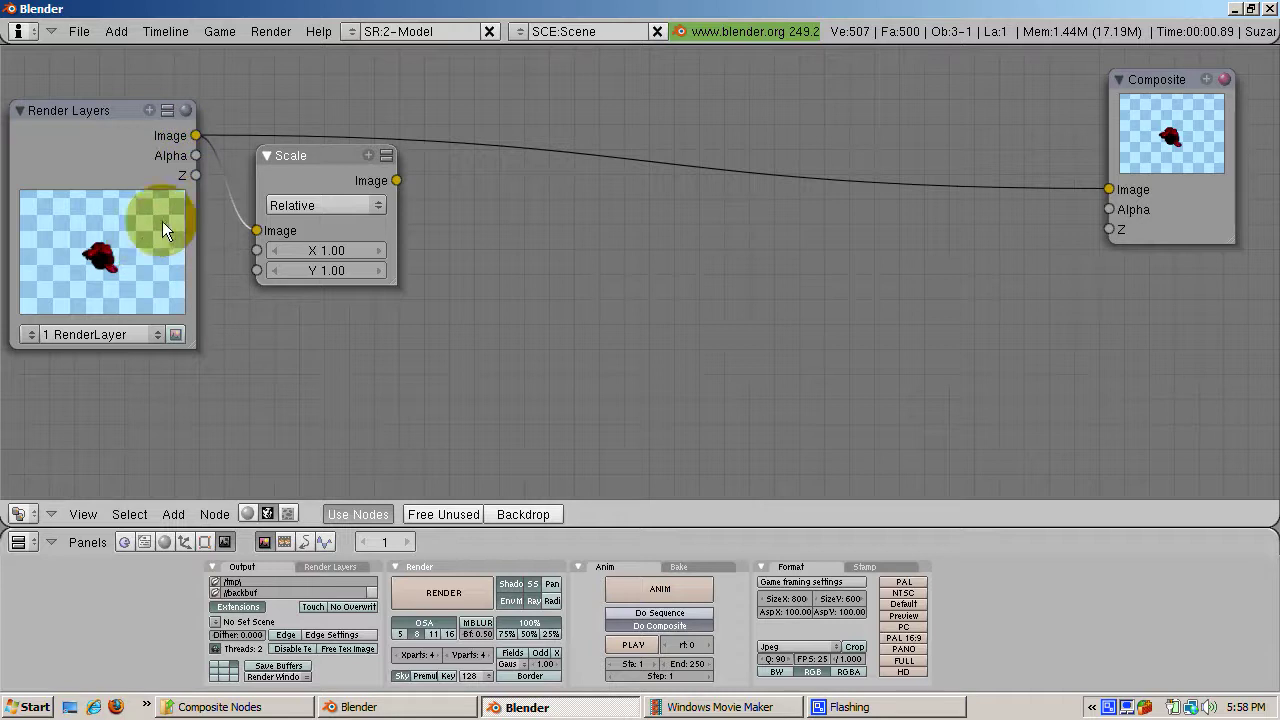
Set the Scale node's X and Y factors to 3
click(324, 252)
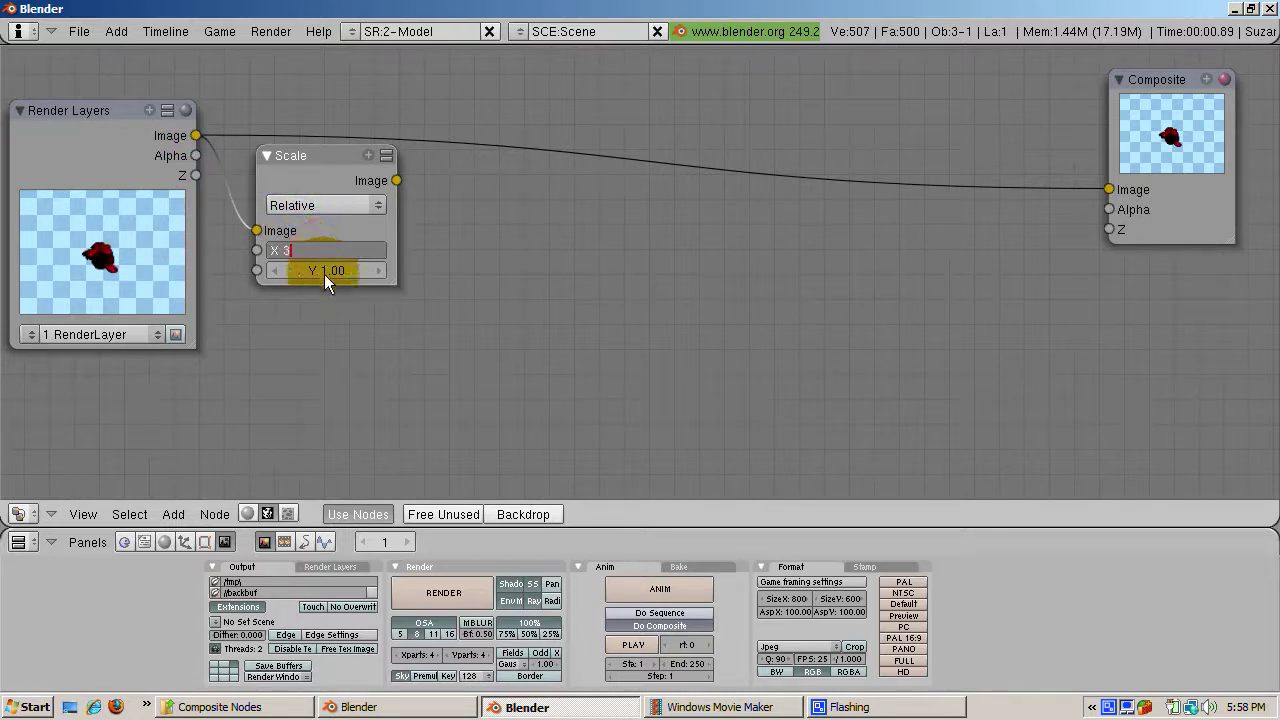
text(3)
key(Return)
click(324, 268)
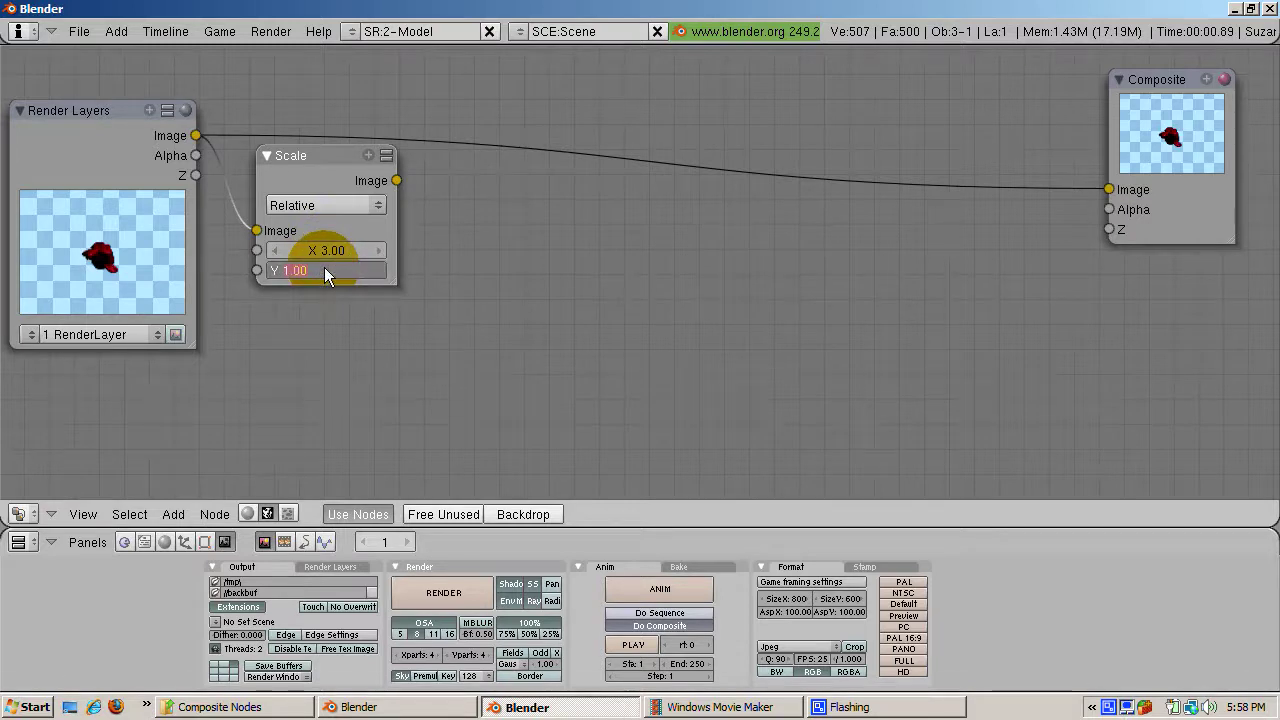
text(3)
key(Return)
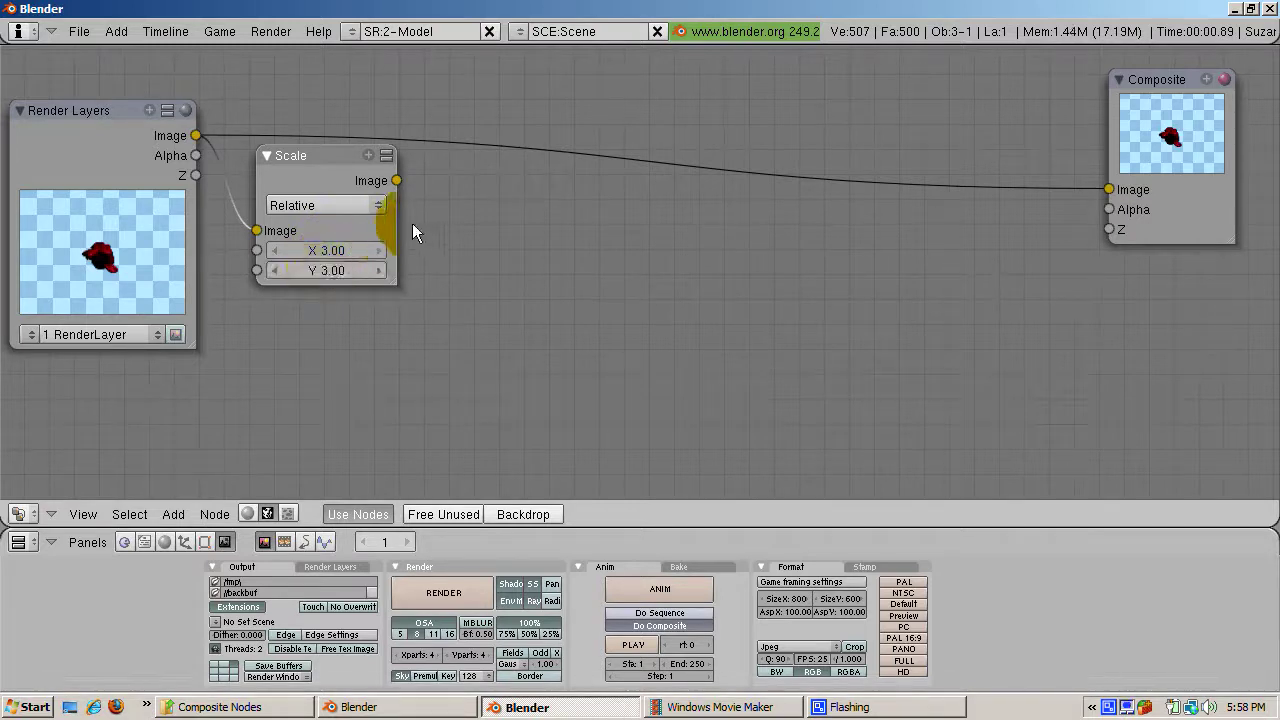
Link the Scale output into Composite and render to check the threefold-enlarged monkey
drag(398, 182, 1106, 188)
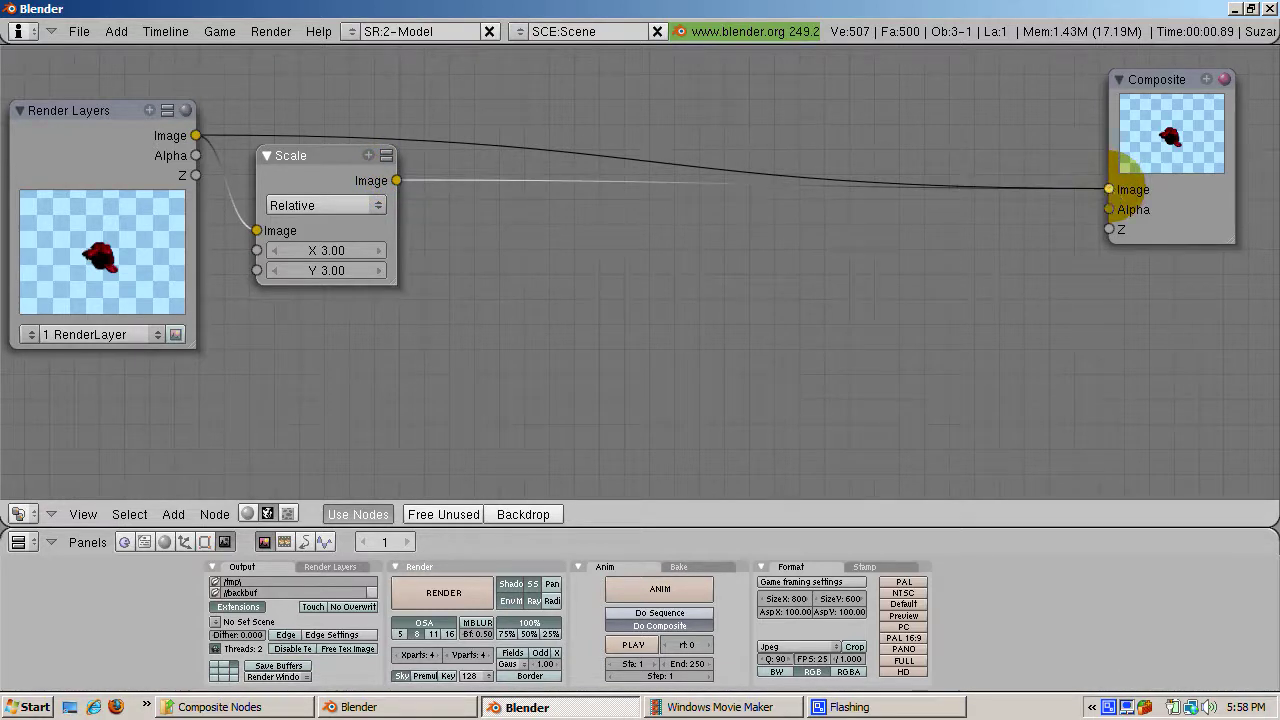
click(1199, 130)
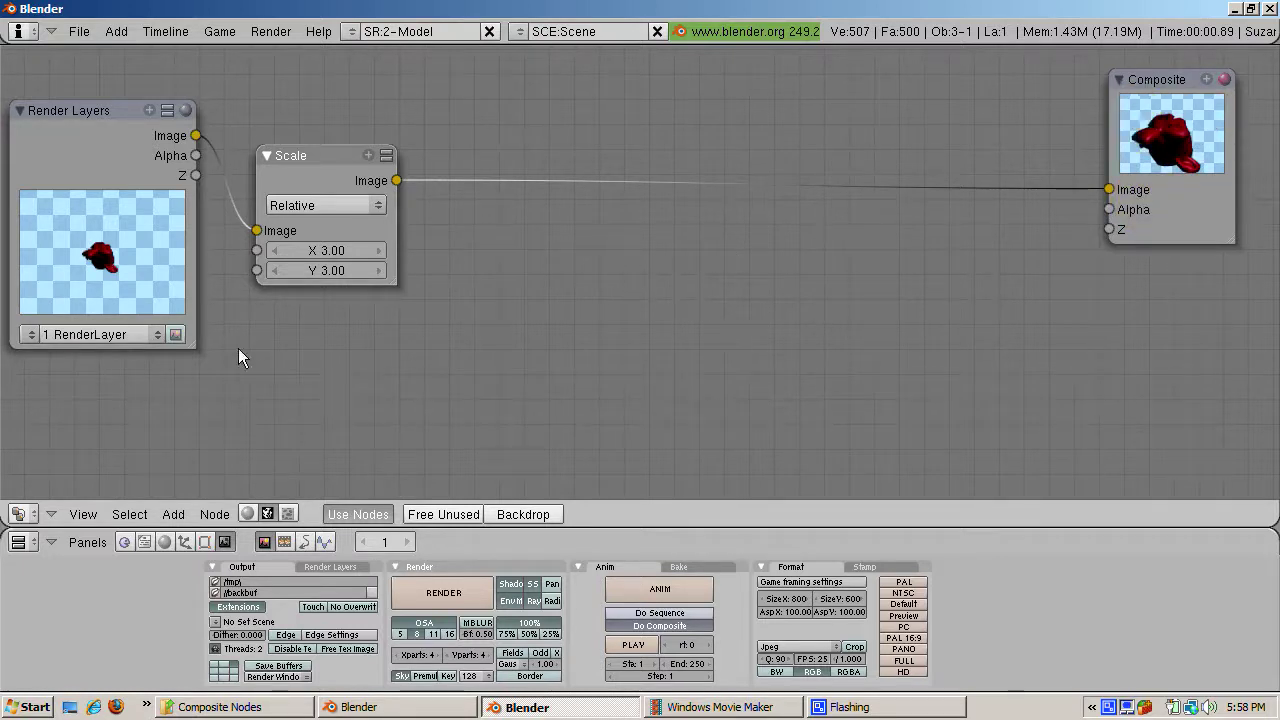
click(62, 270)
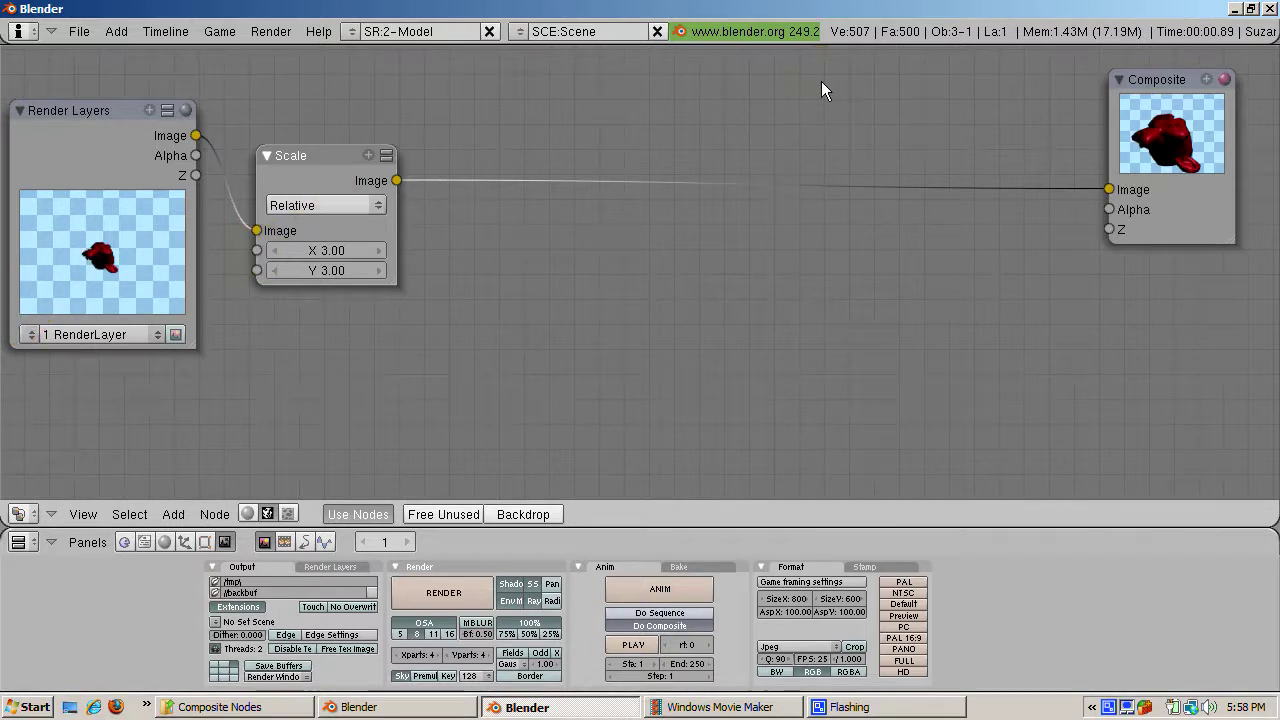
click(1136, 139)
click(280, 264)
click(104, 273)
key(F12)
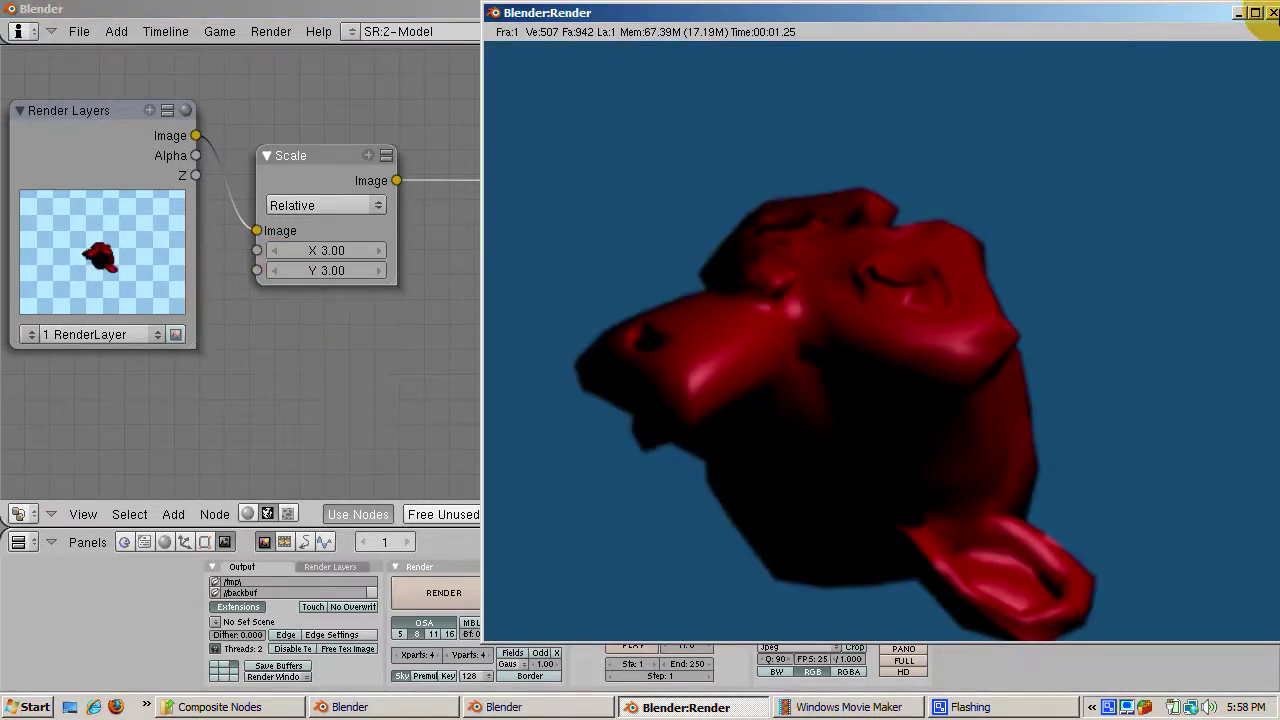
click(1273, 13)
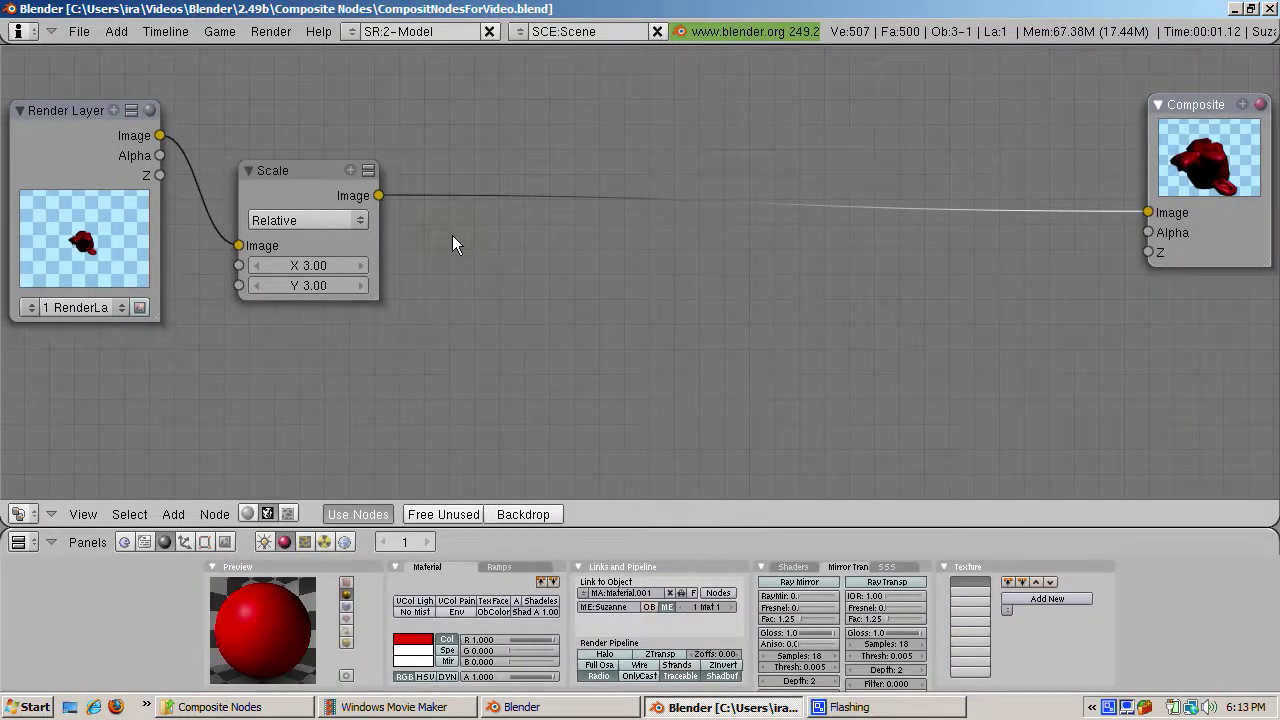
Add a Flip node and feed the Scale output into it
key(space)
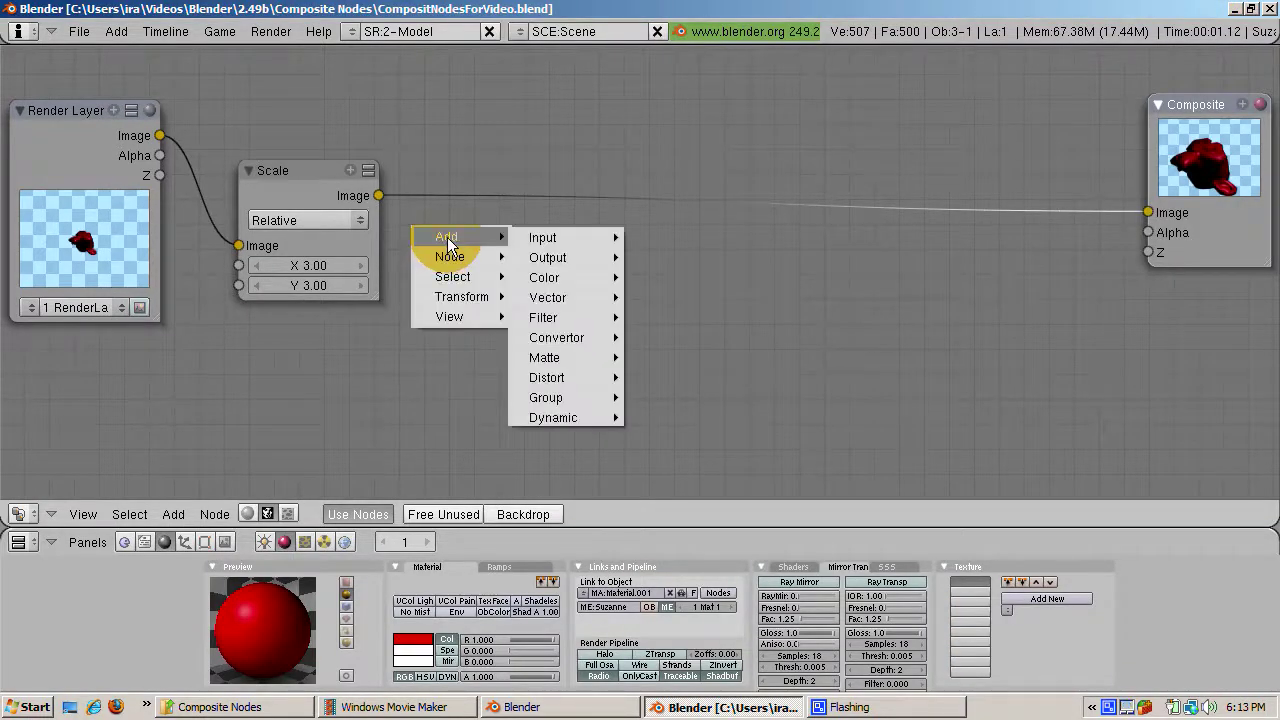
click(495, 232)
mouse_move(491, 233)
mouse_move(548, 379)
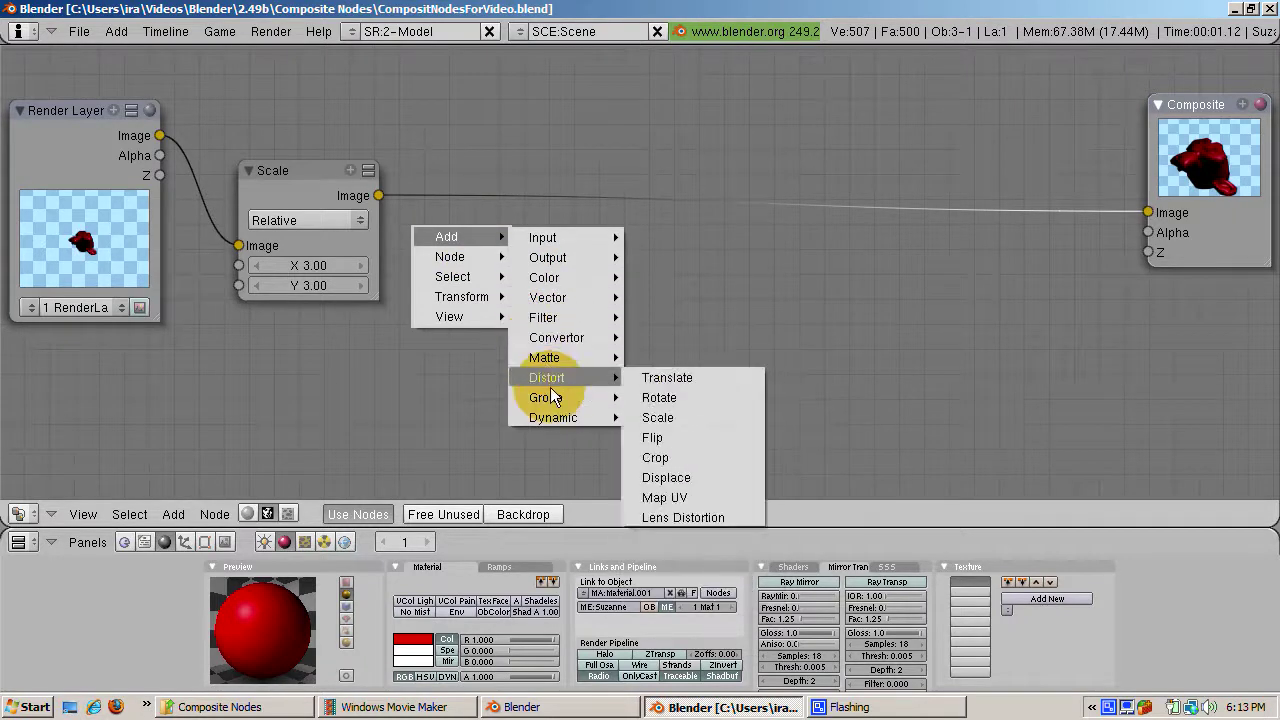
click(648, 437)
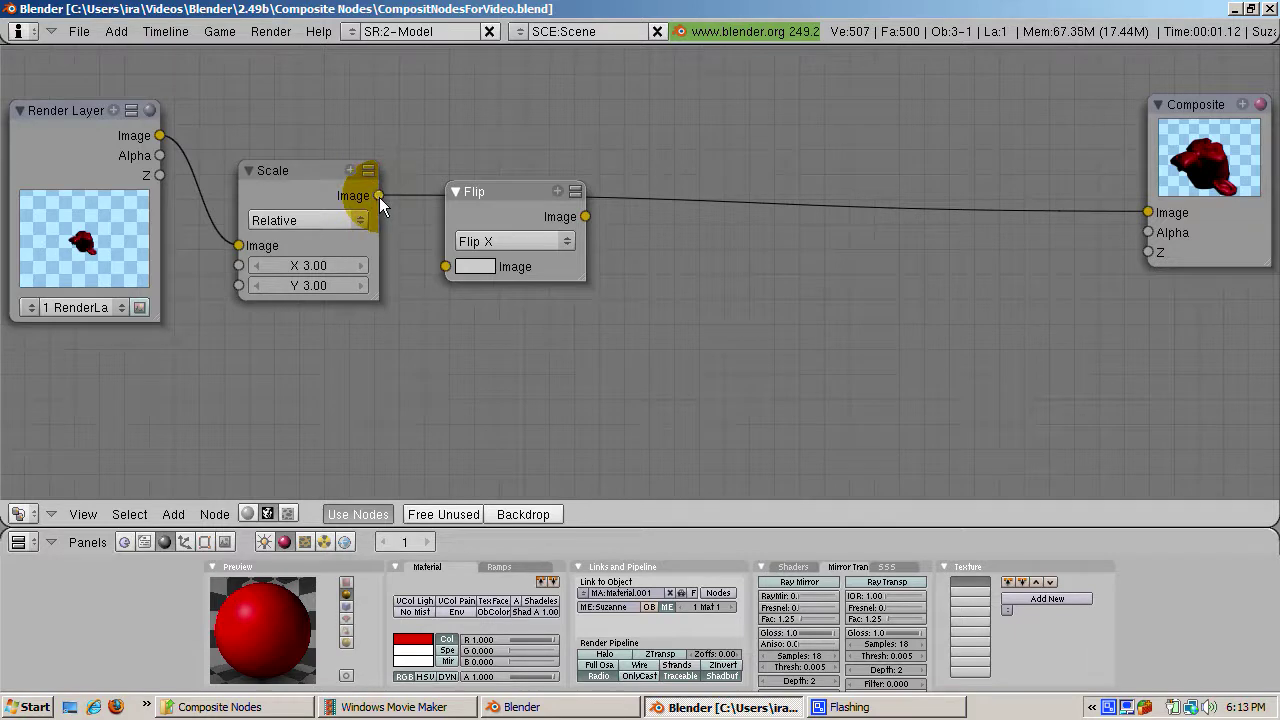
drag(408, 233, 443, 267)
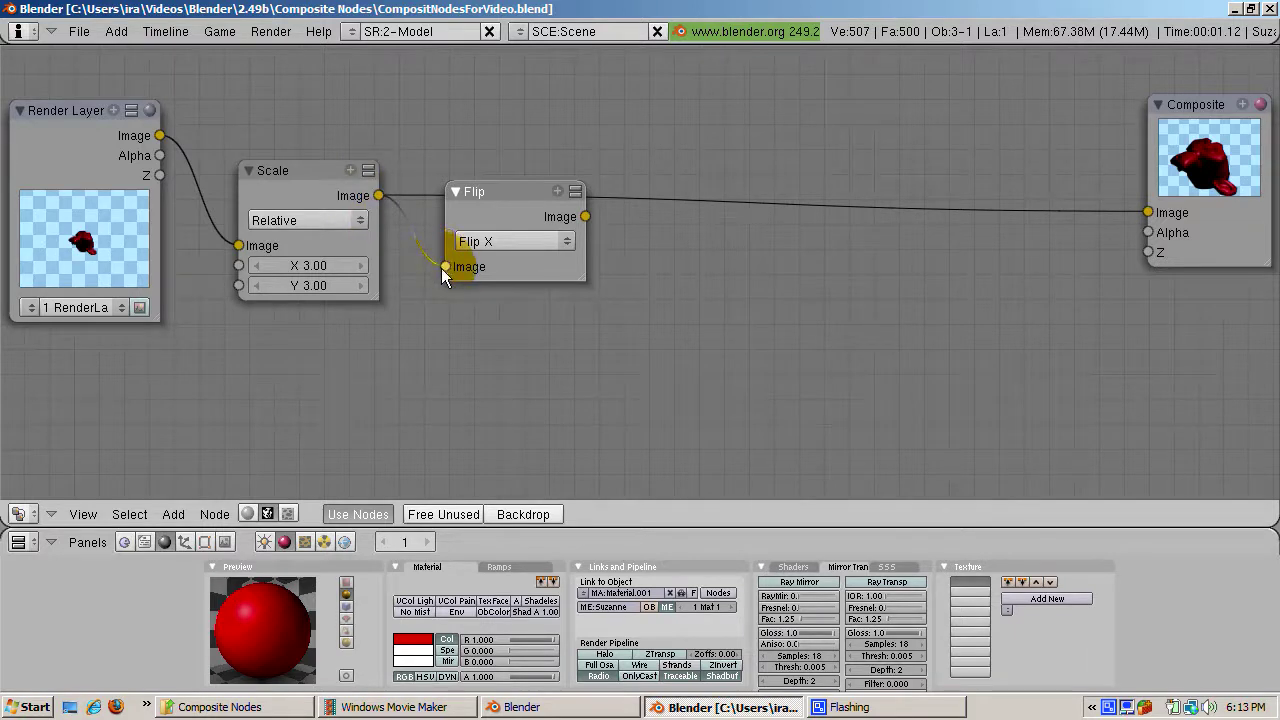
Set the Flip node to Flip X & Y and connect its output to Composite
click(579, 216)
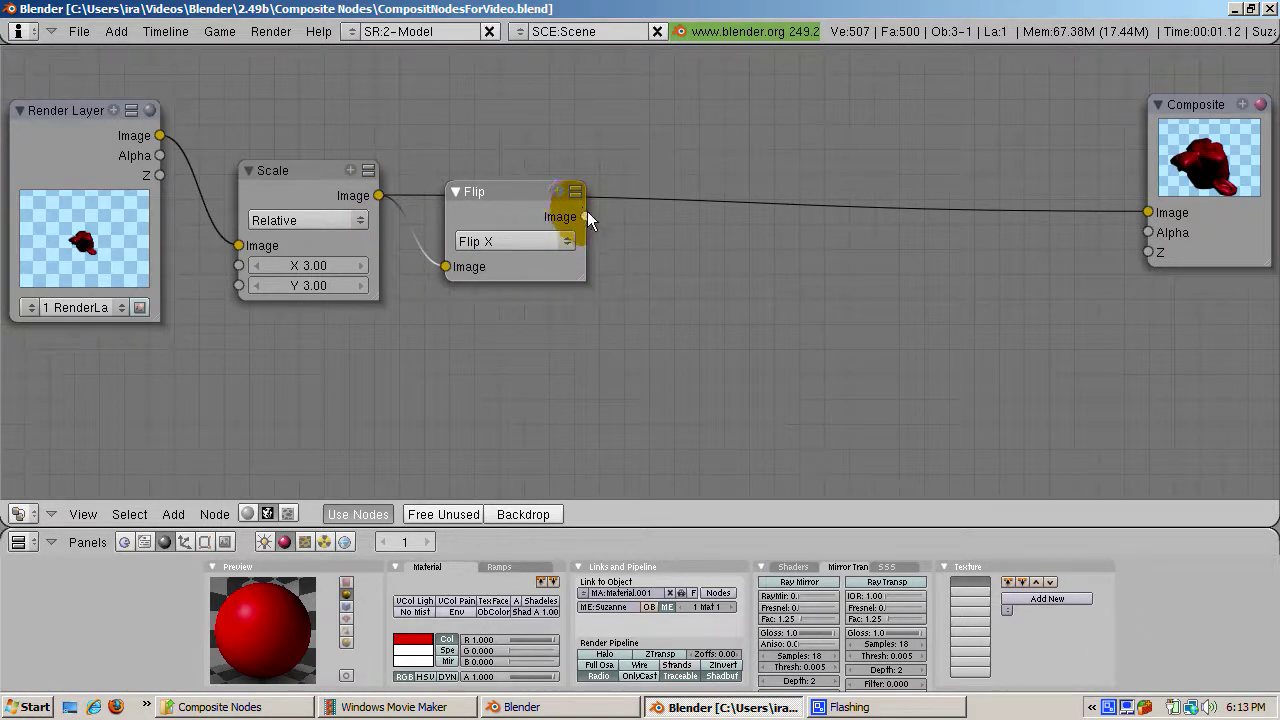
click(560, 244)
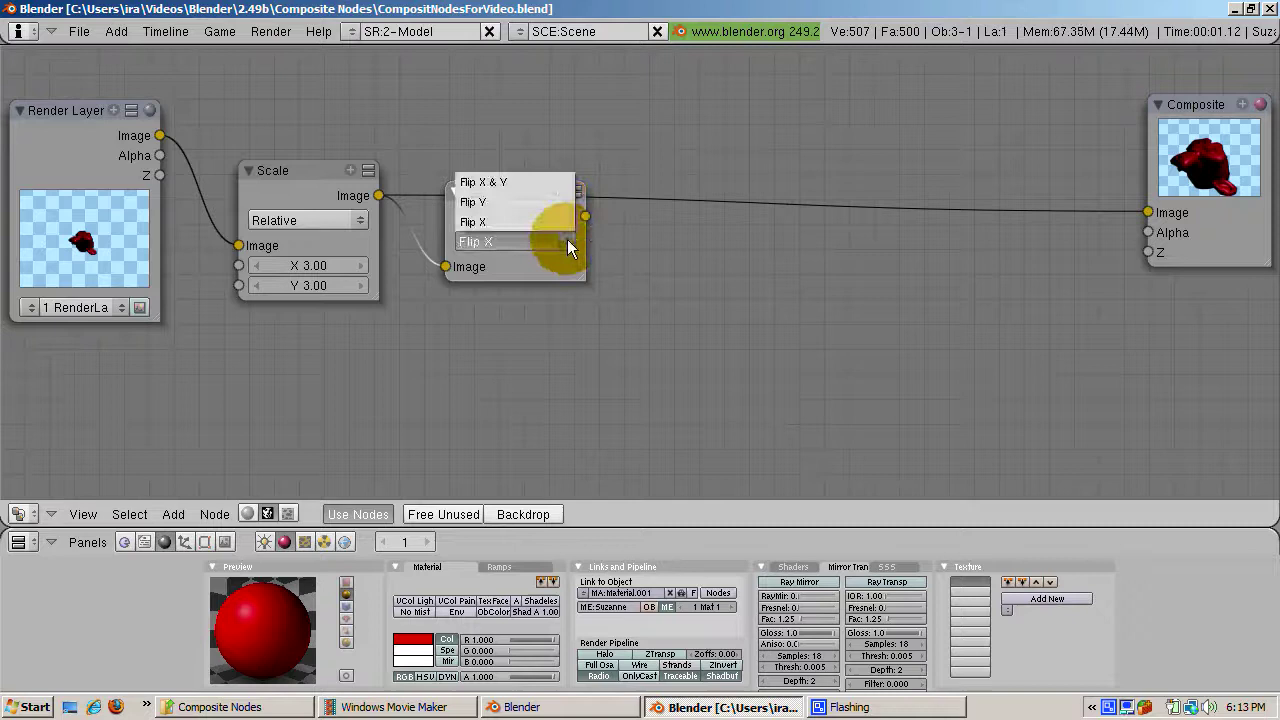
click(514, 180)
drag(583, 216, 1158, 205)
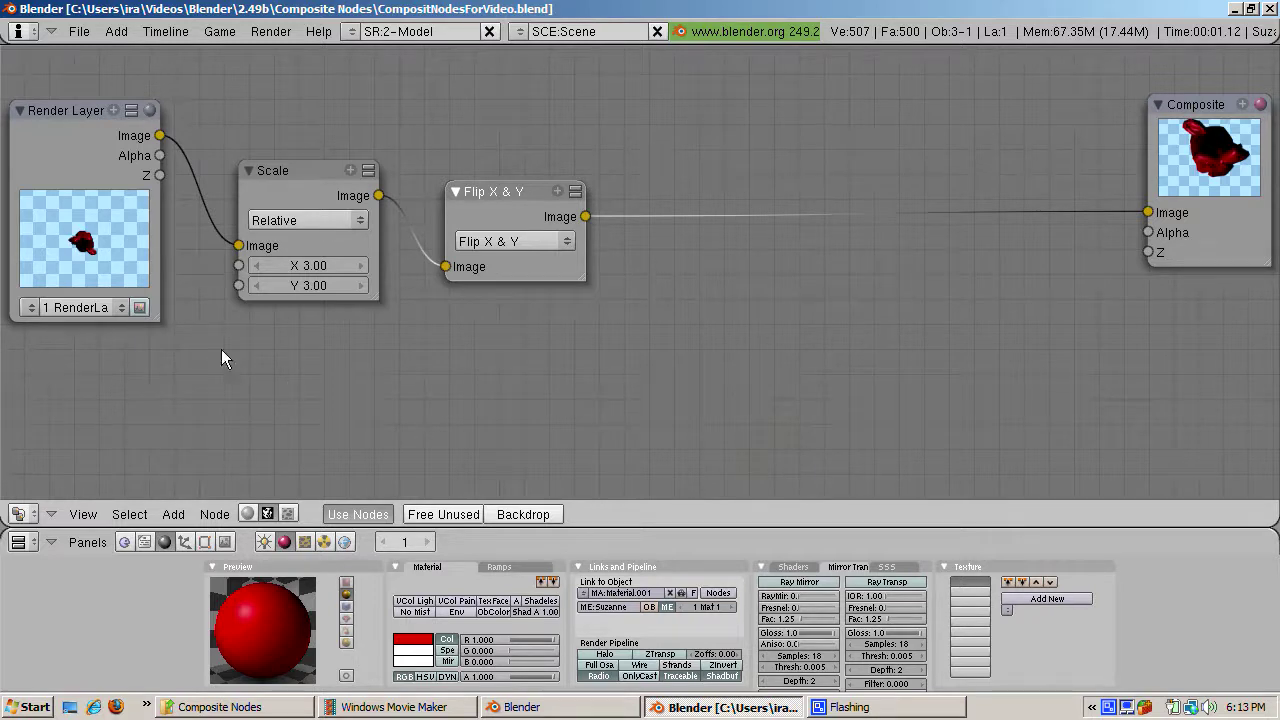
Select the Flip, Composite and Render Layer nodes, then switch the area to the 3D View
click(324, 232)
click(492, 224)
click(1187, 132)
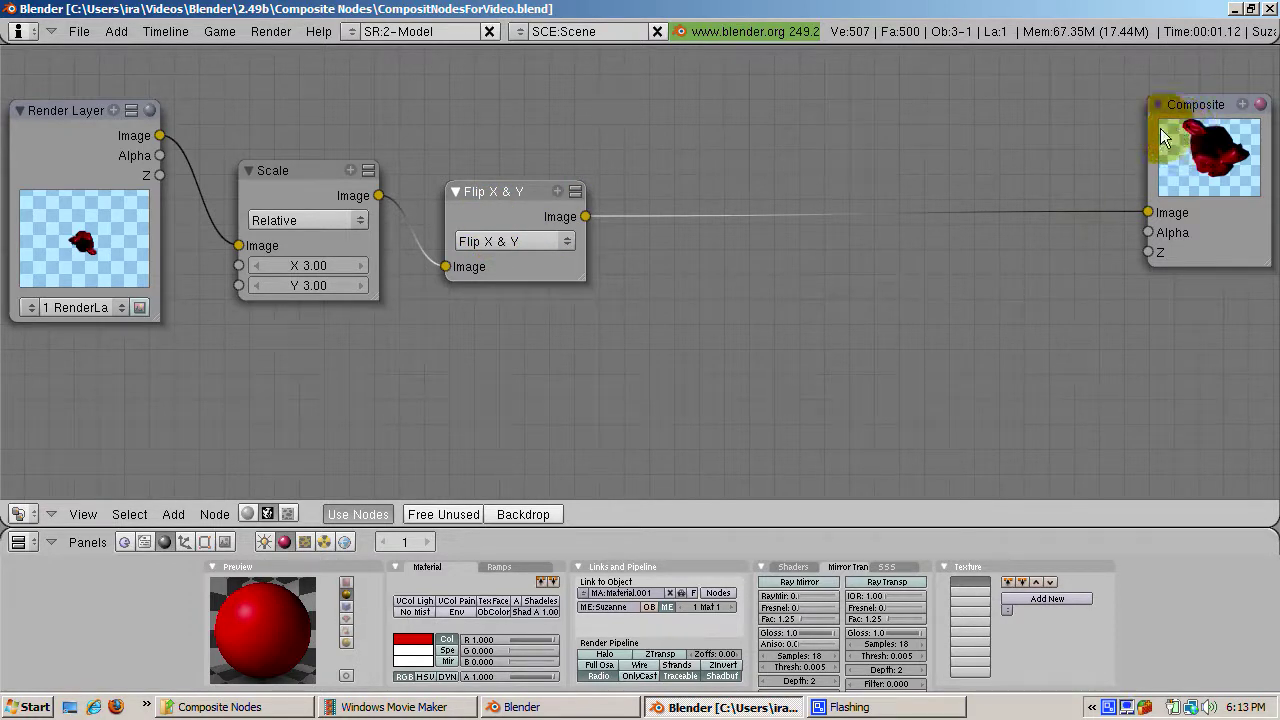
click(84, 260)
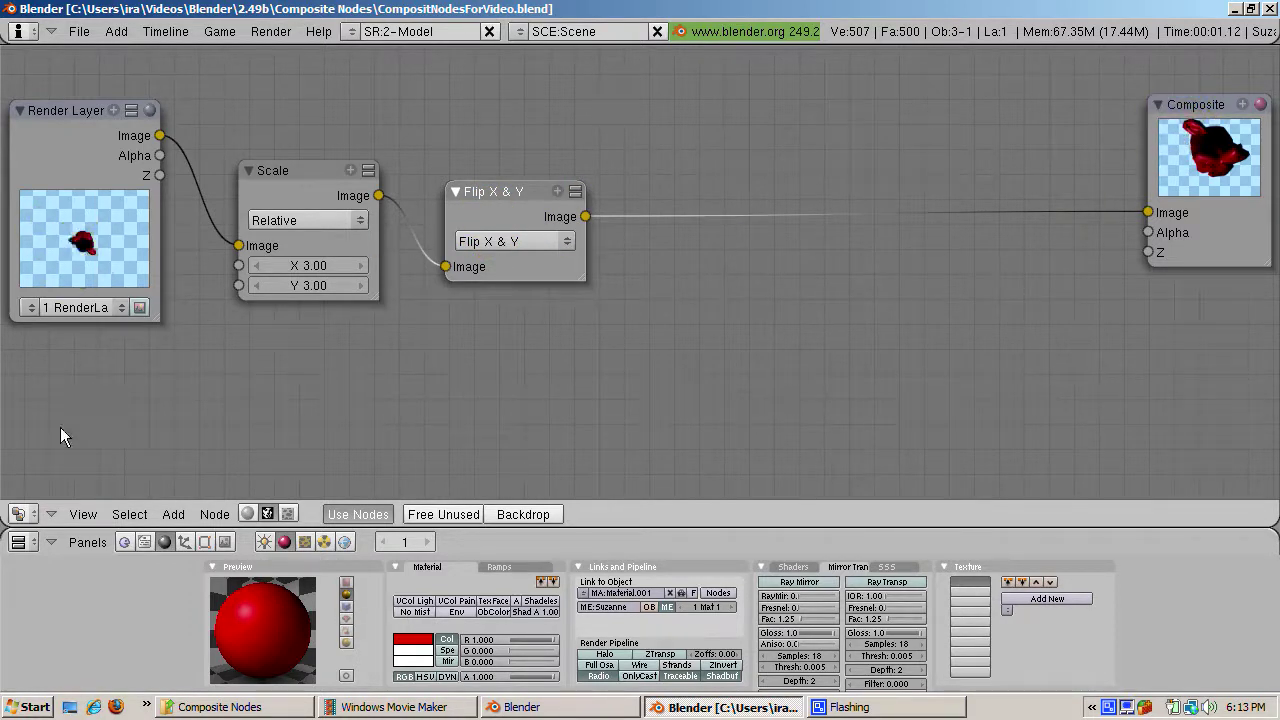
click(15, 514)
click(17, 503)
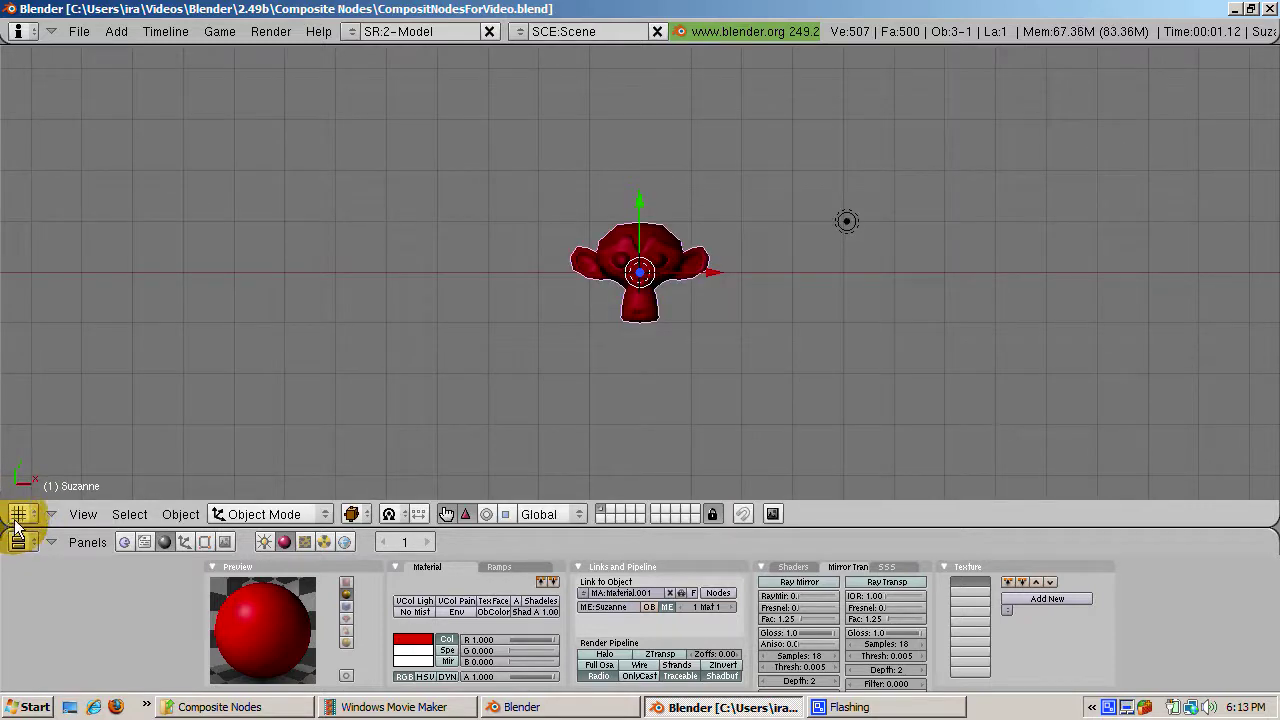
Return the area to the Node Editor showing Render Layer → Scale → Flip X & Y → Composite
click(18, 514)
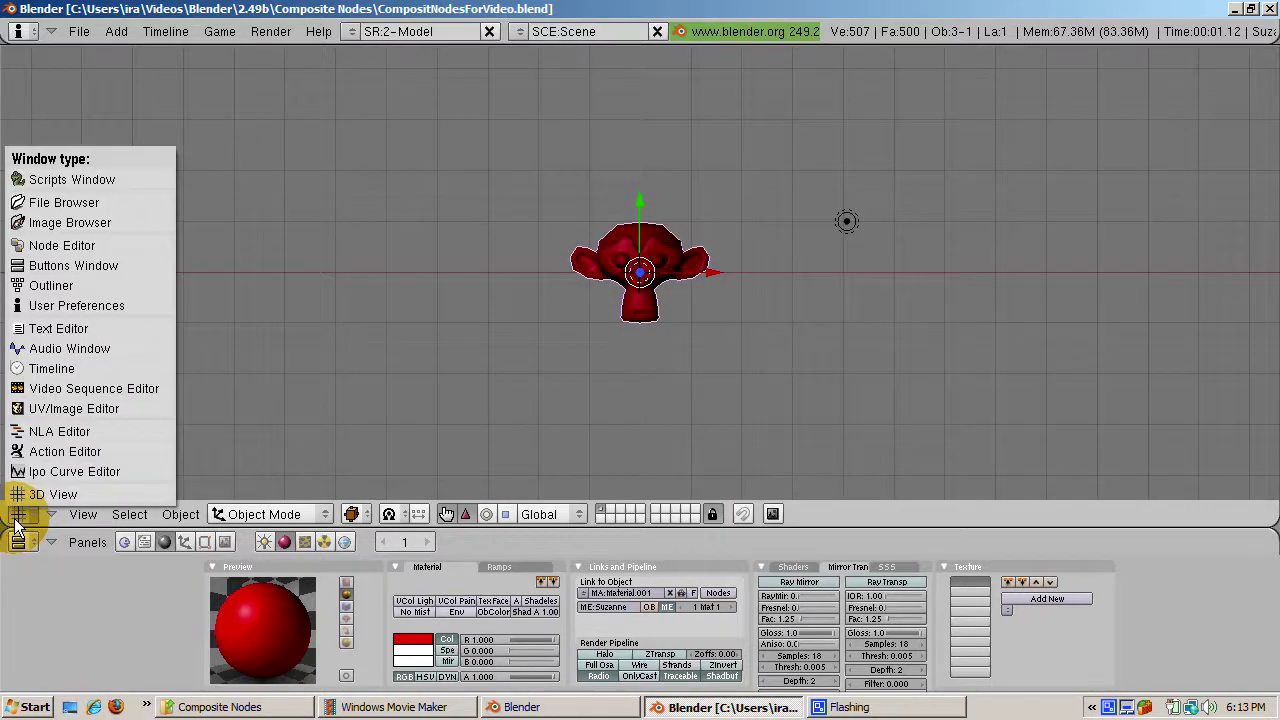
click(48, 246)
drag(317, 295, 581, 250)
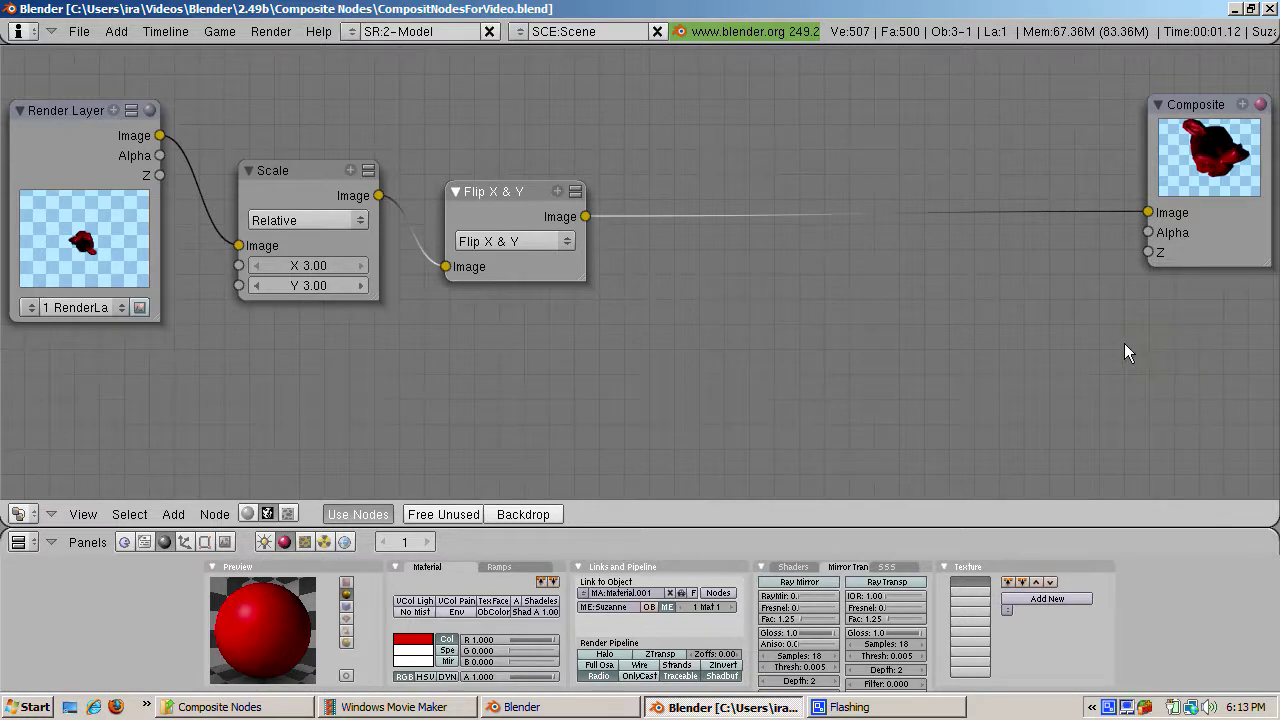
Add a Viewer node linked to Flip X & Y, enlarge its preview, and turn on the backdrop
key(space)
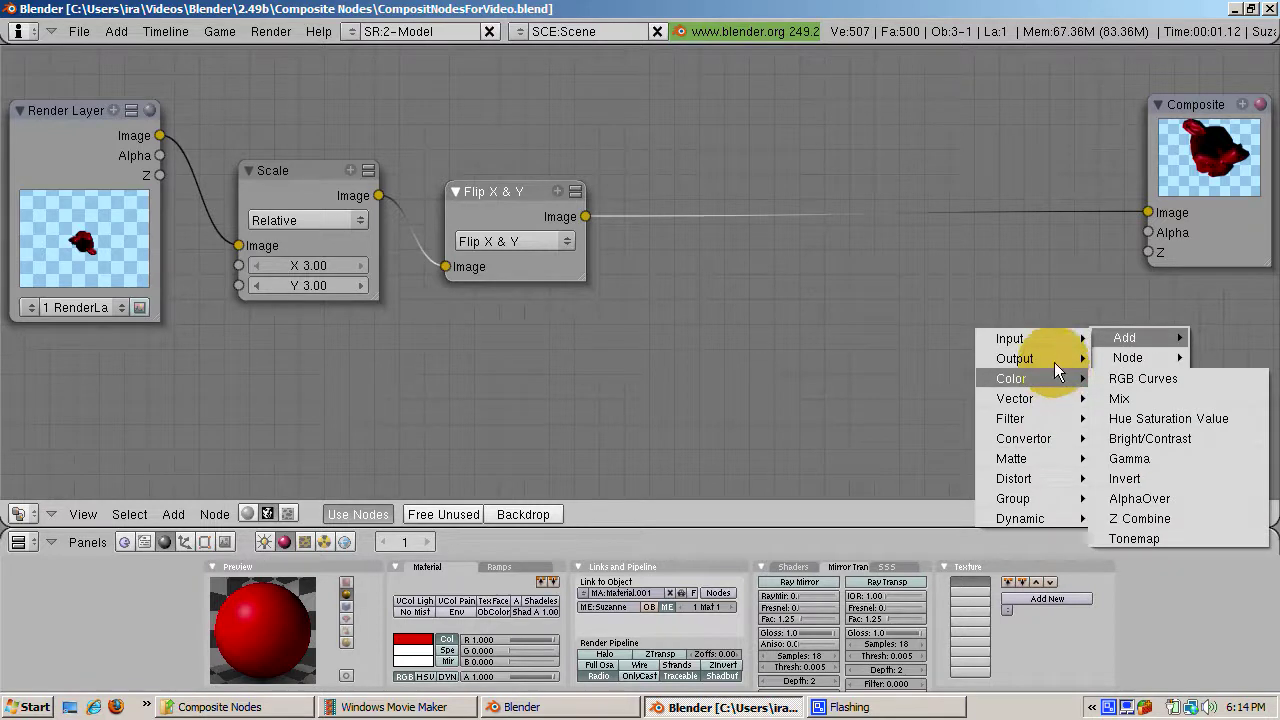
mouse_move(1057, 356)
click(1112, 380)
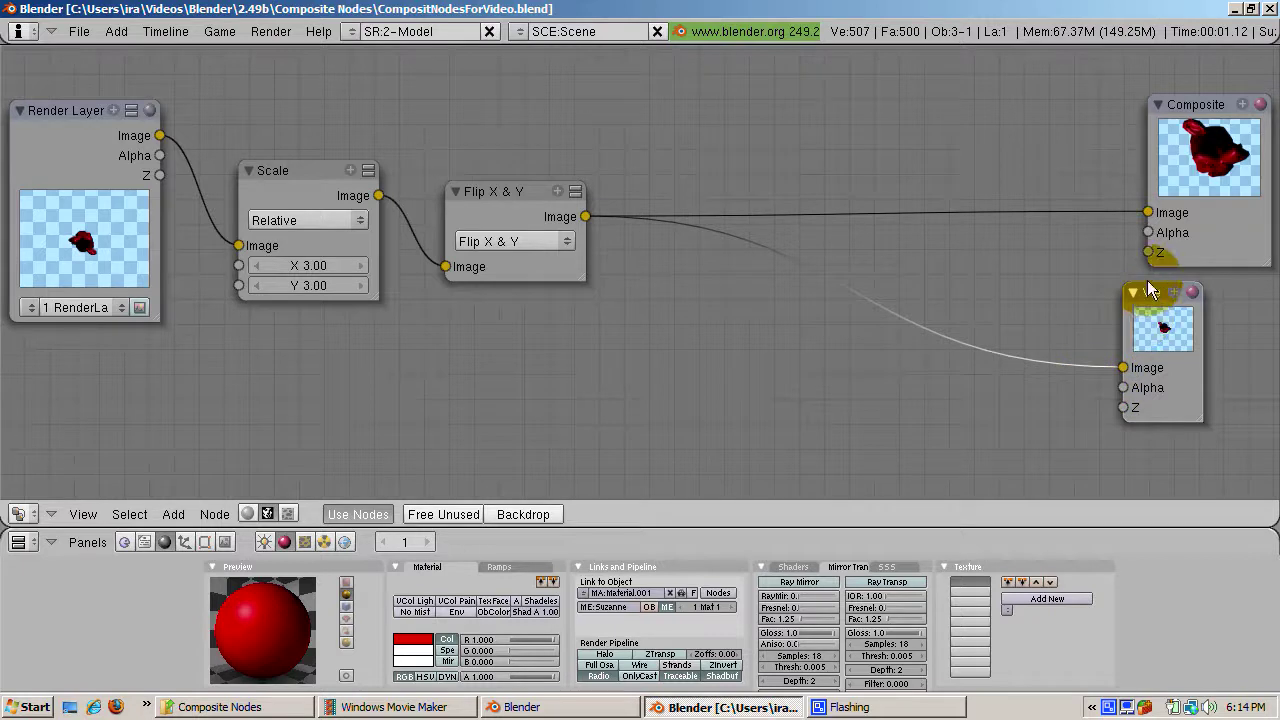
drag(1149, 293, 1173, 295)
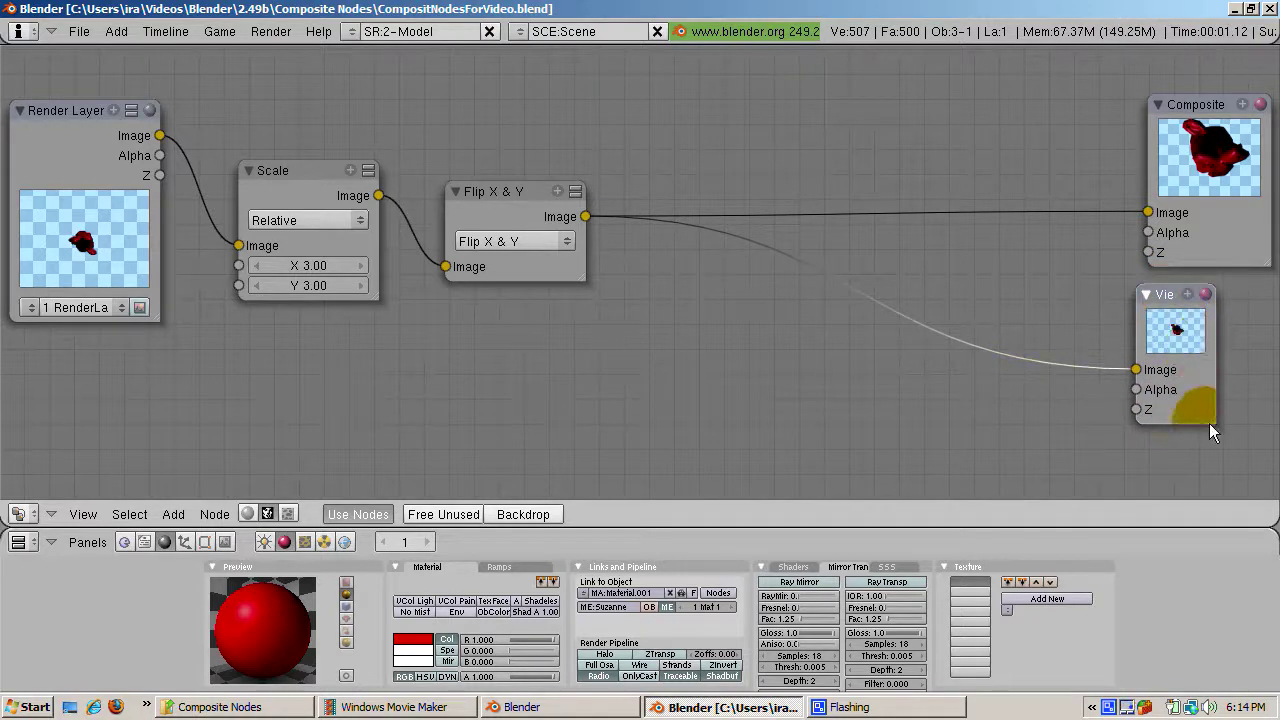
drag(1212, 416, 1240, 415)
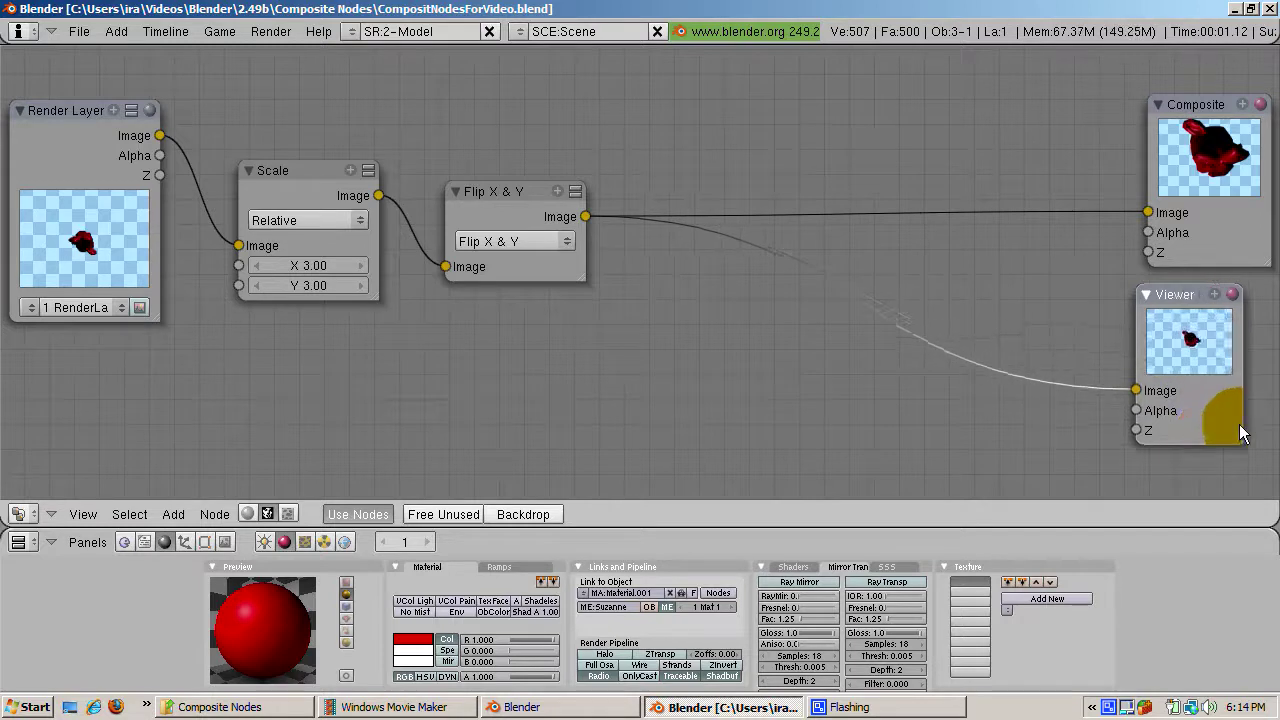
click(525, 514)
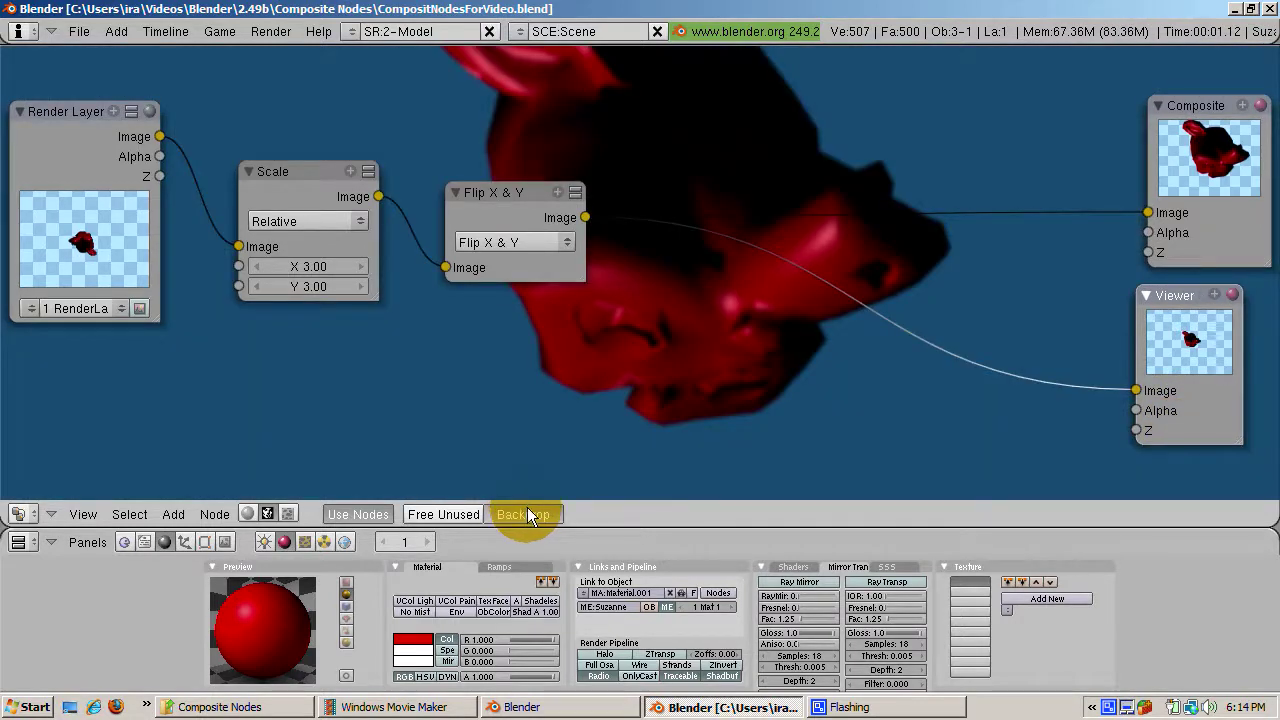
click(527, 508)
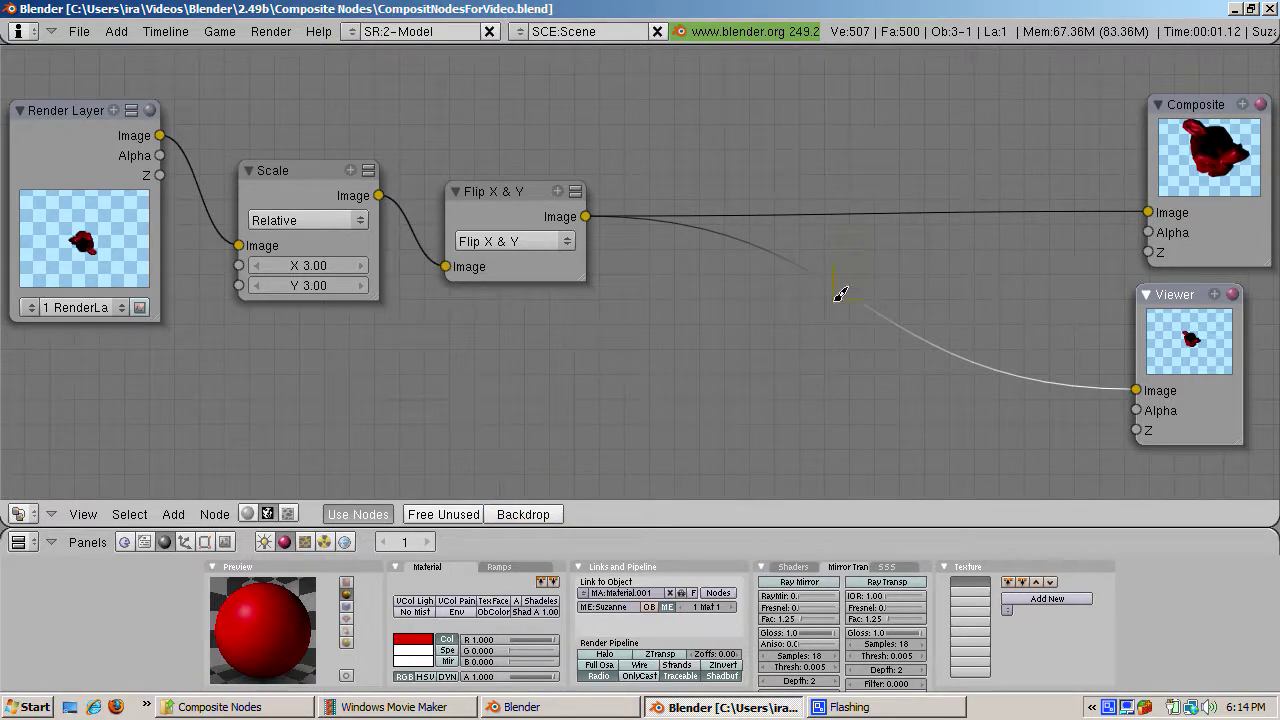
ctrl+drag(818, 292, 817, 324)
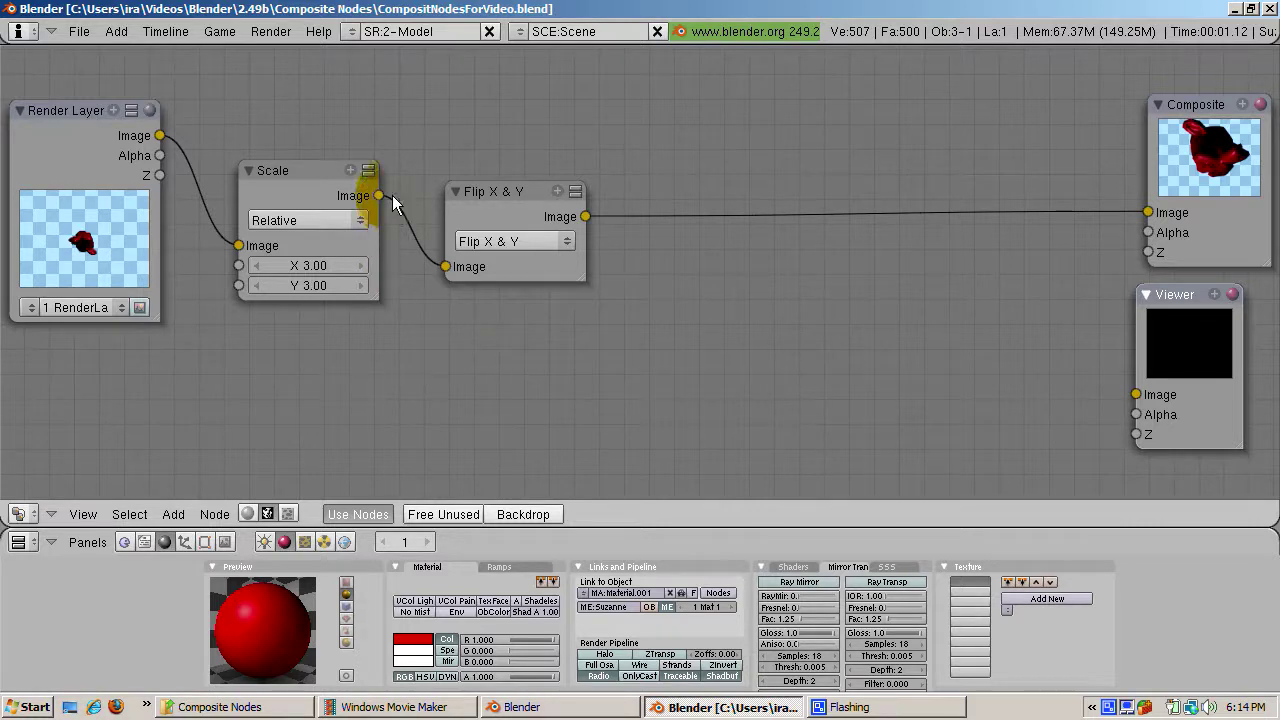
drag(383, 196, 1135, 395)
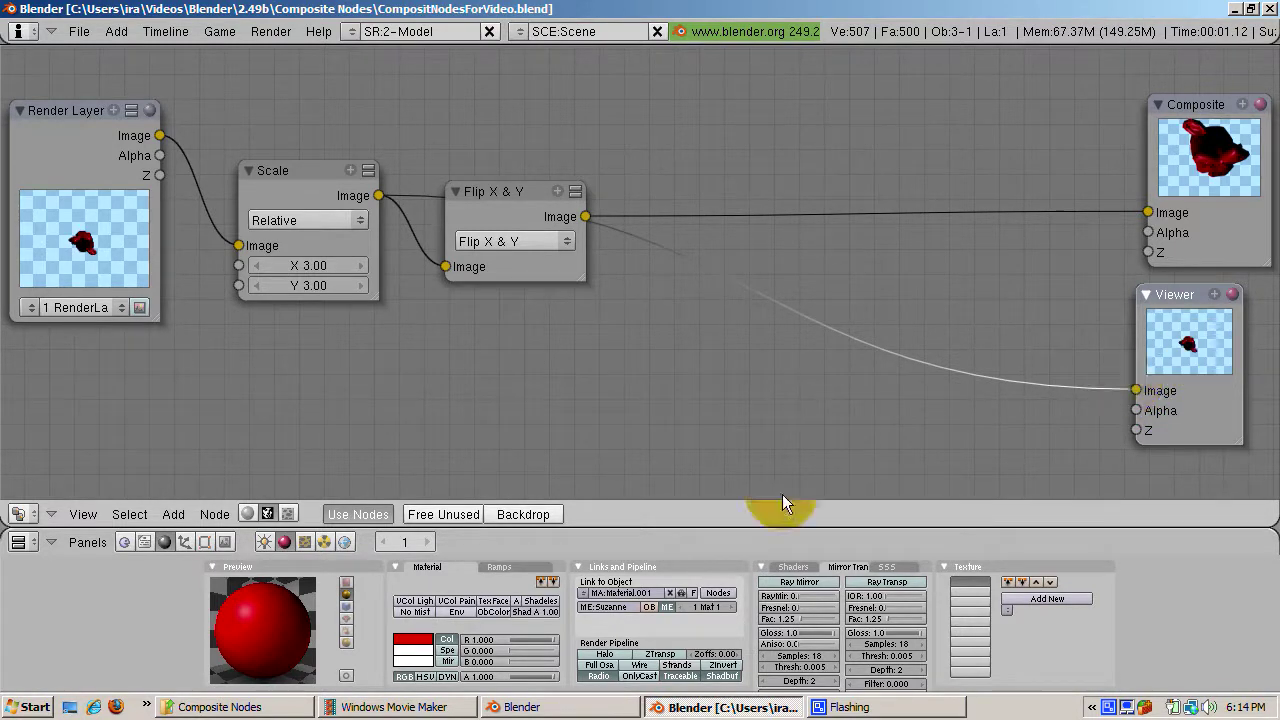
click(511, 513)
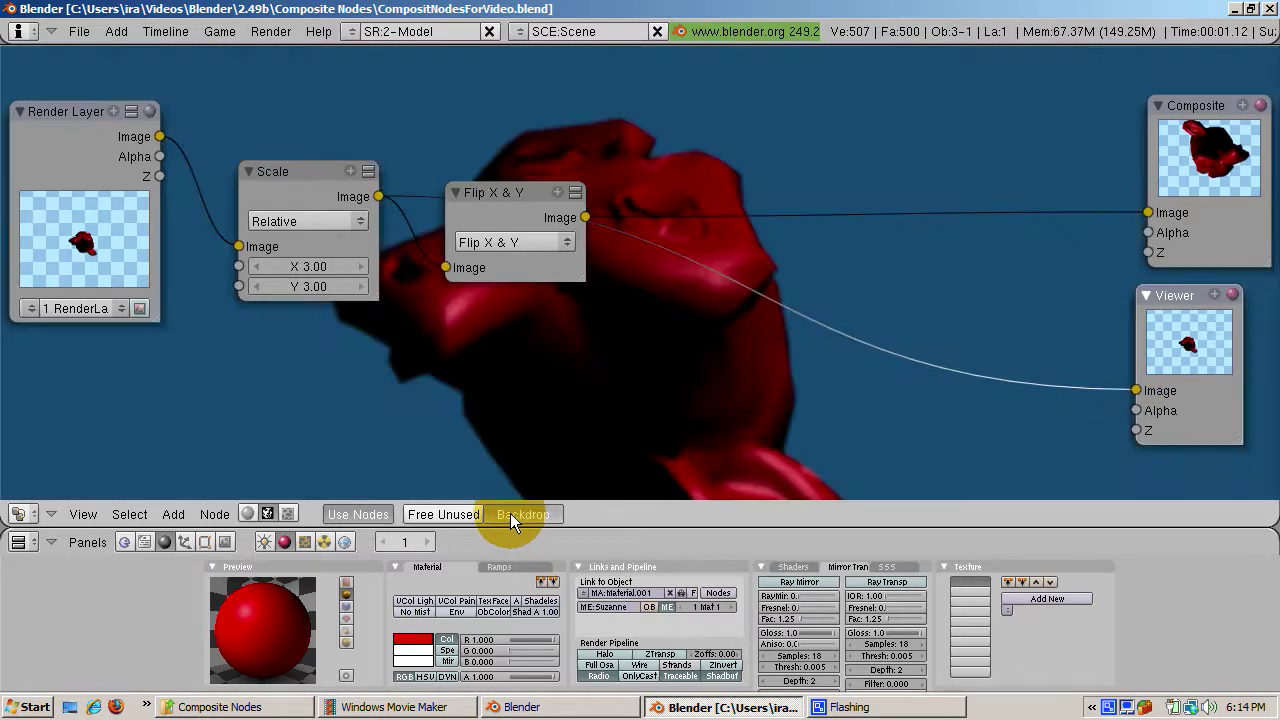
click(510, 512)
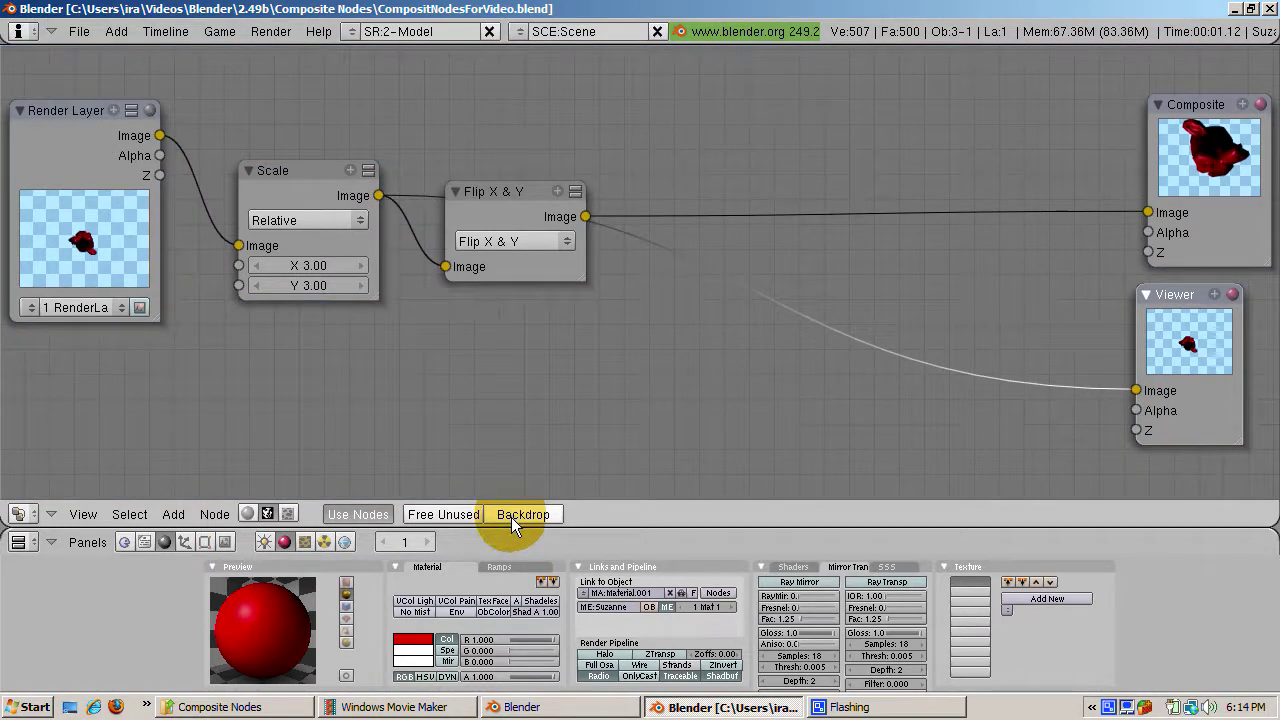
click(511, 515)
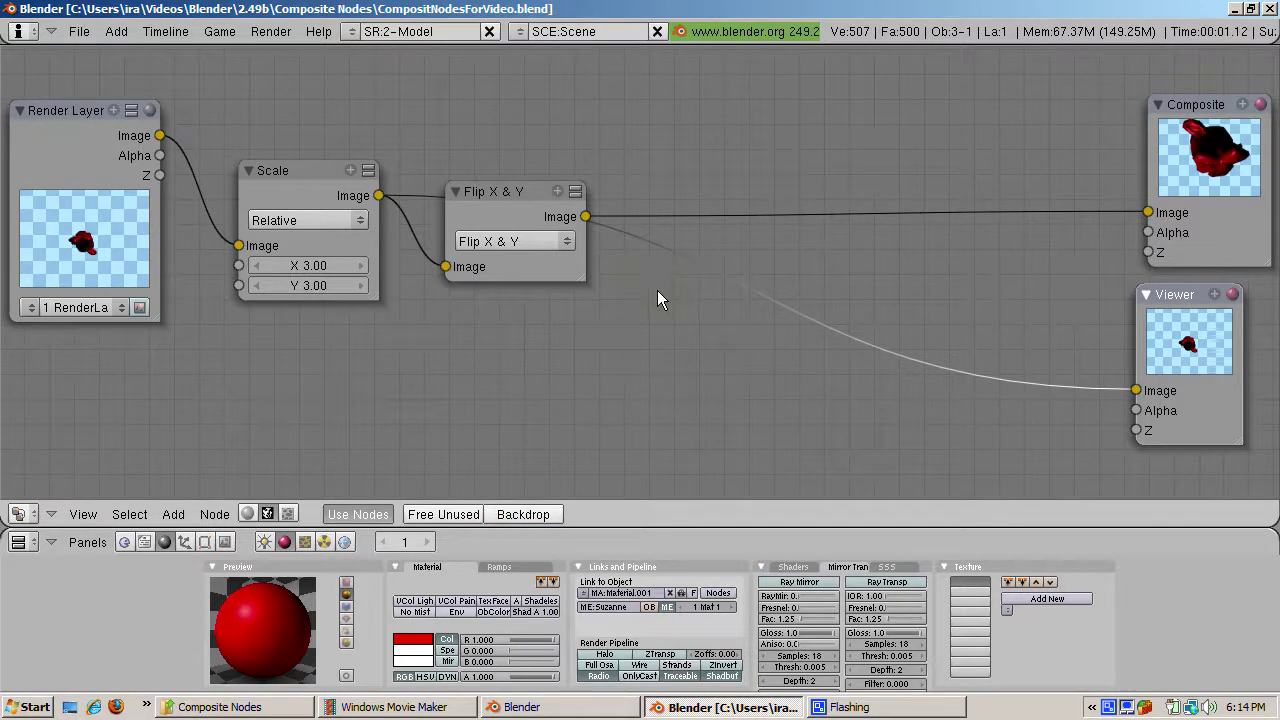
Add a Blur node and link the Flip X & Y output into it
drag(649, 291, 850, 395)
click(757, 286)
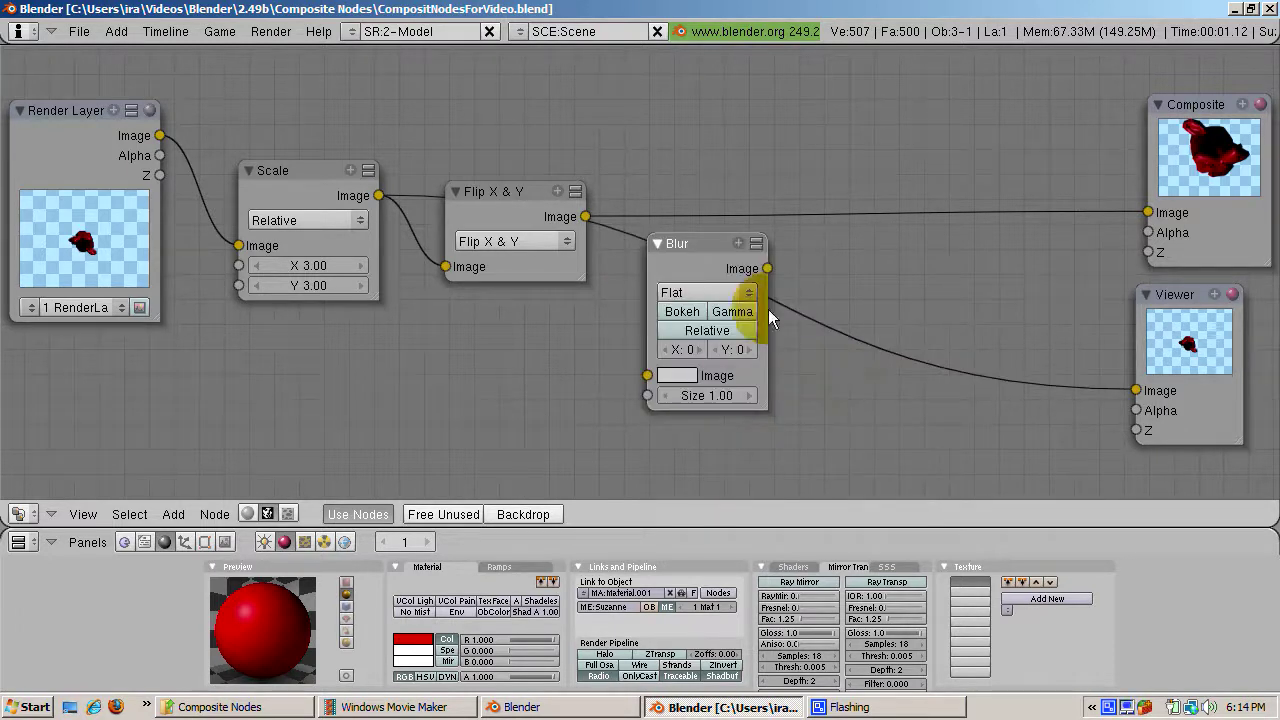
drag(714, 238, 717, 193)
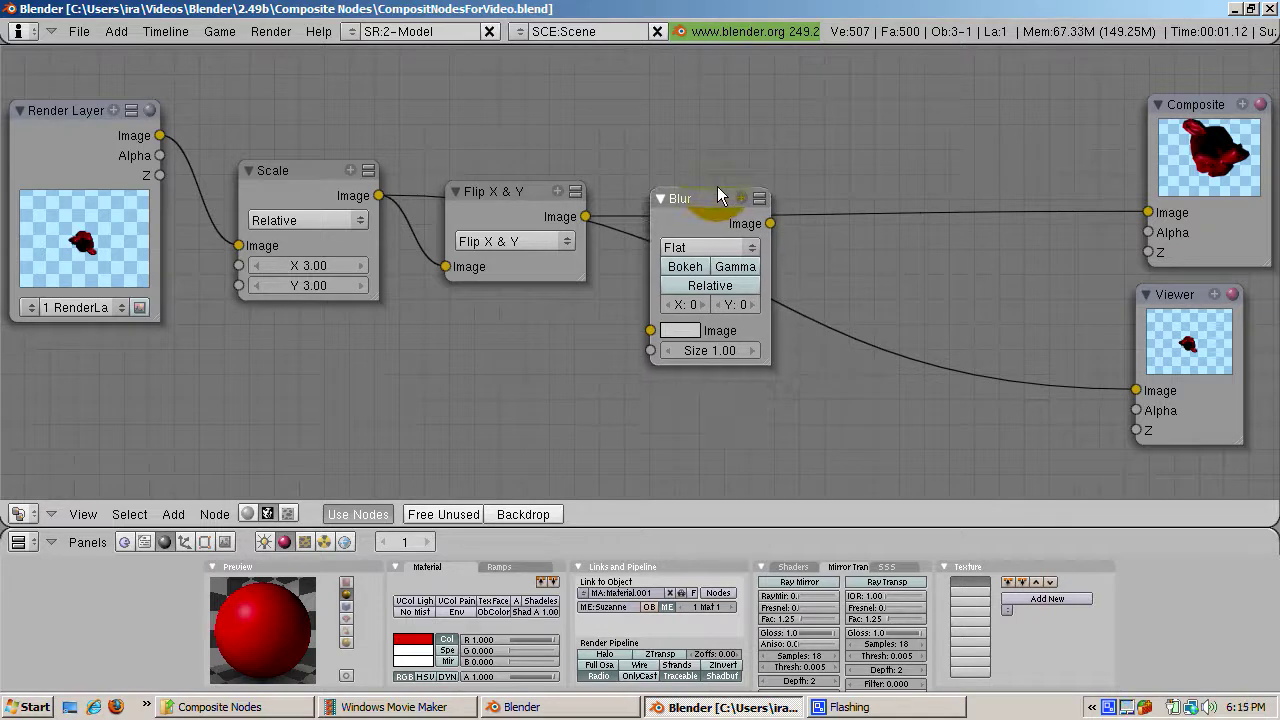
click(578, 204)
drag(586, 216, 650, 330)
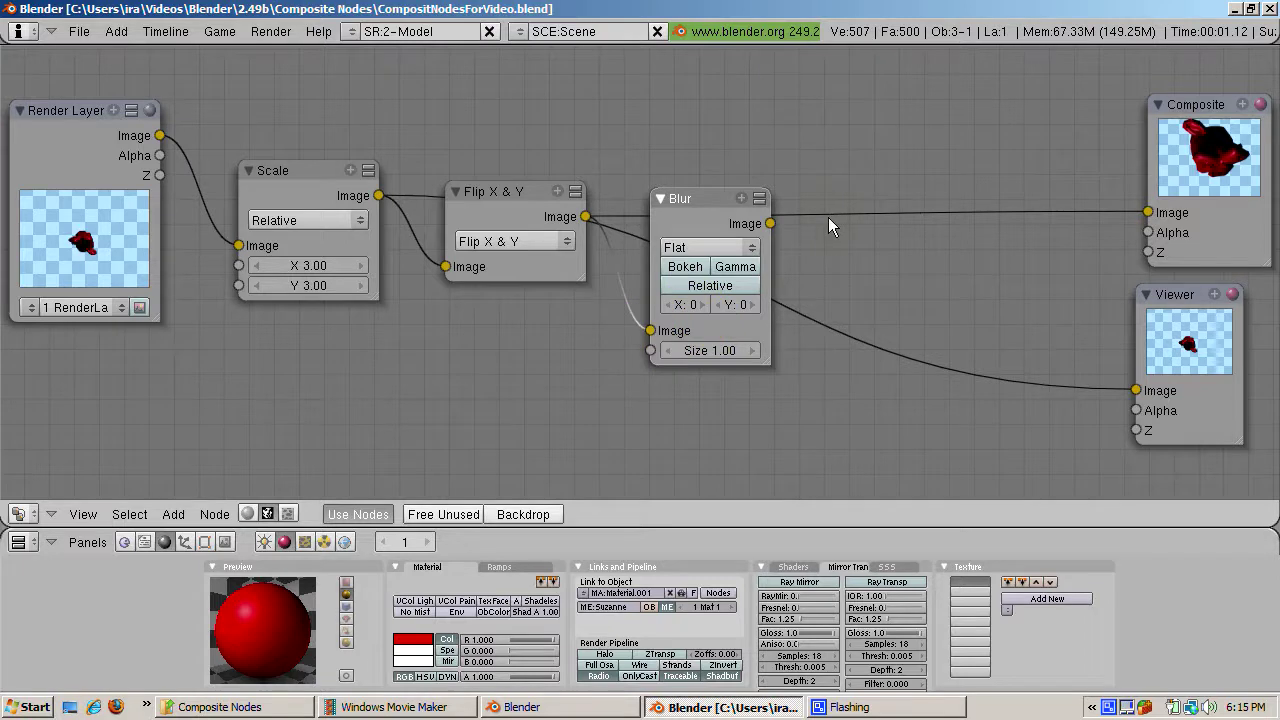
Set the Blur node's X and Y sizes to 10
click(697, 306)
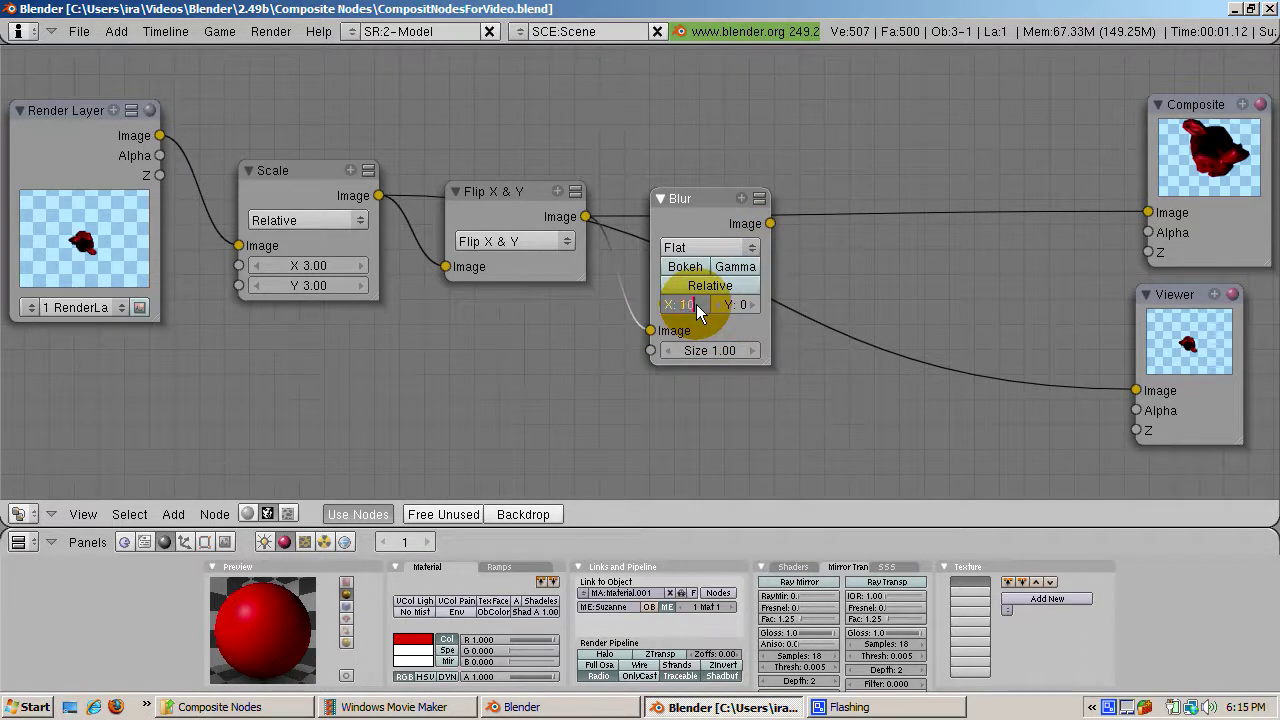
text(10)
click(741, 306)
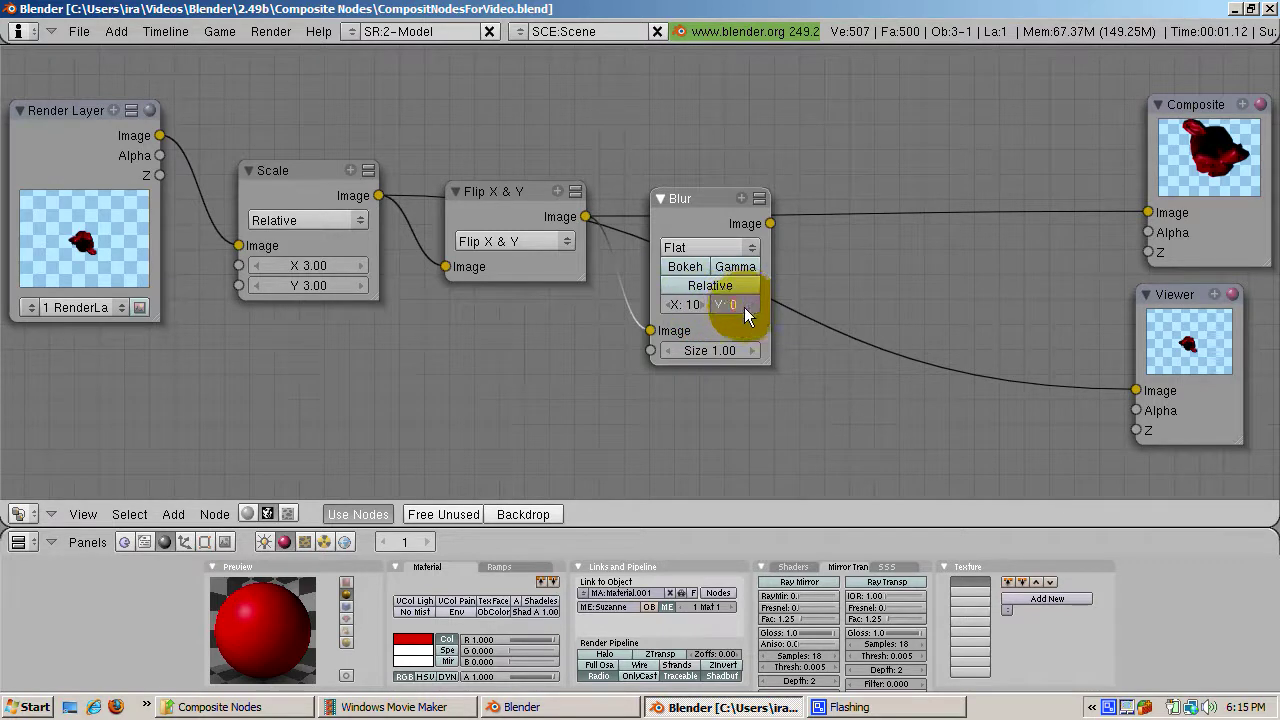
text(10)
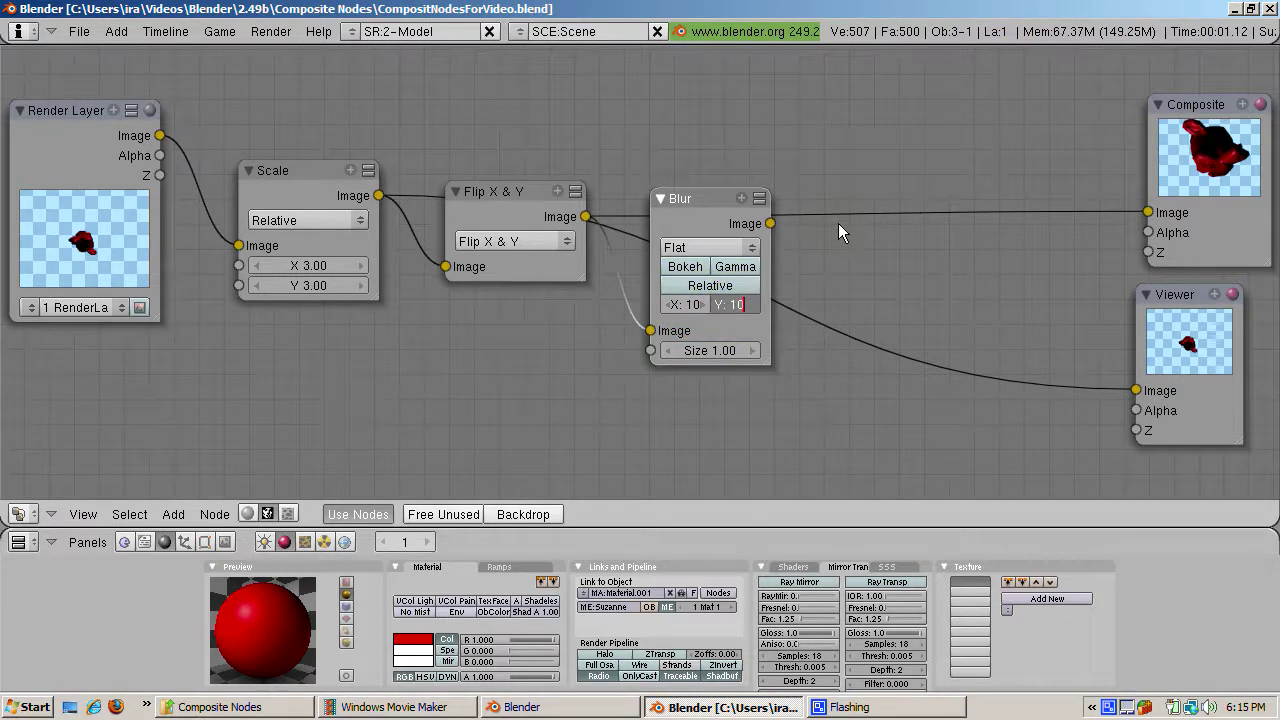
key(Return)
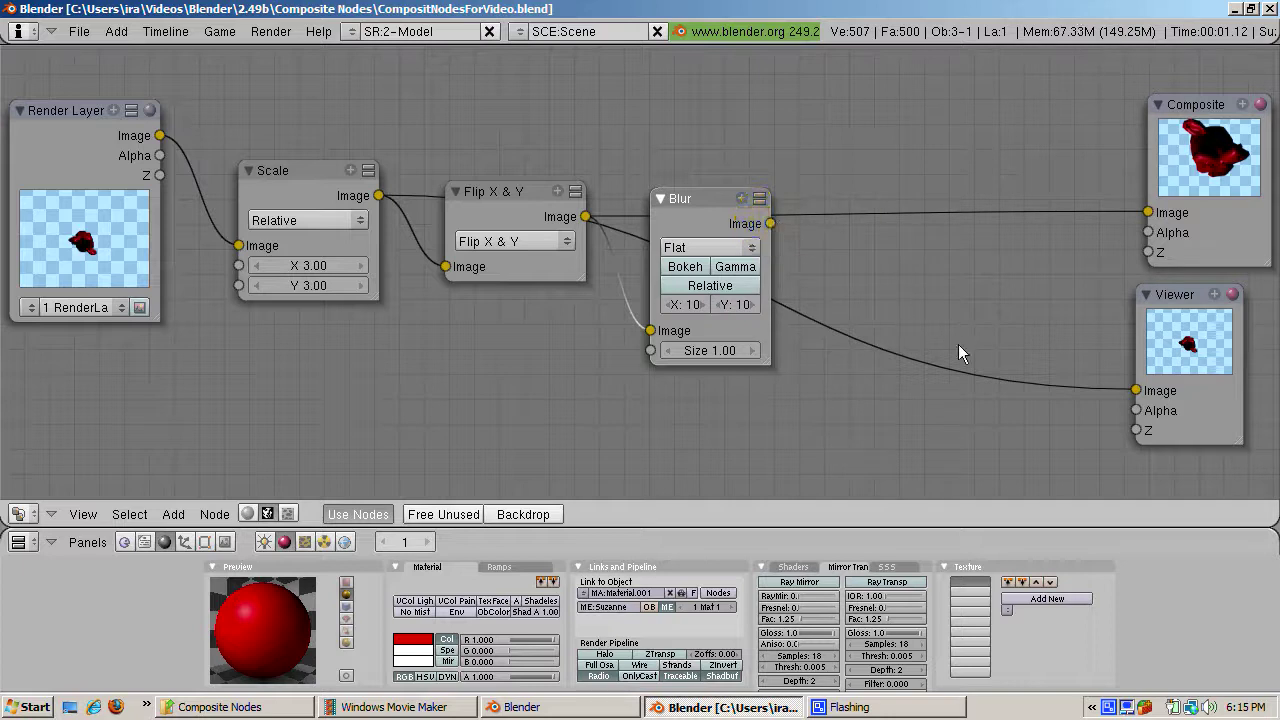
Connect the Blur output to the Viewer node and toggle the backdrop on and off
drag(771, 224, 1142, 389)
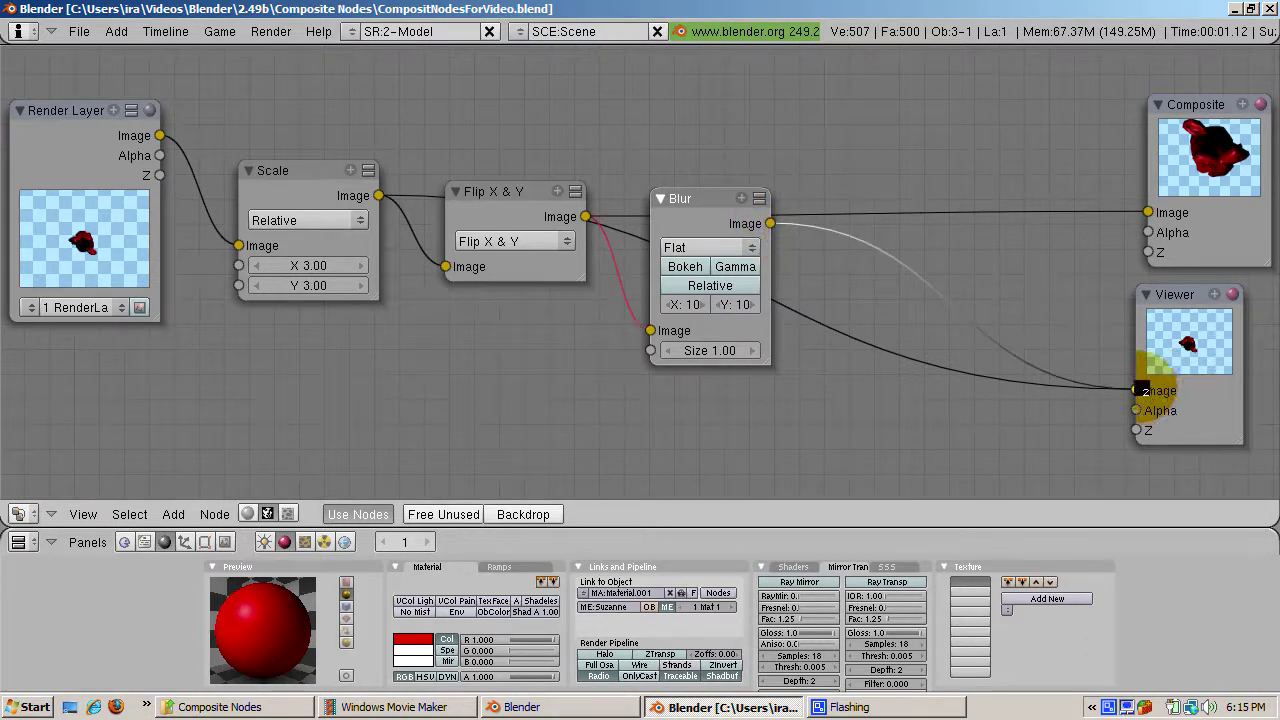
click(507, 514)
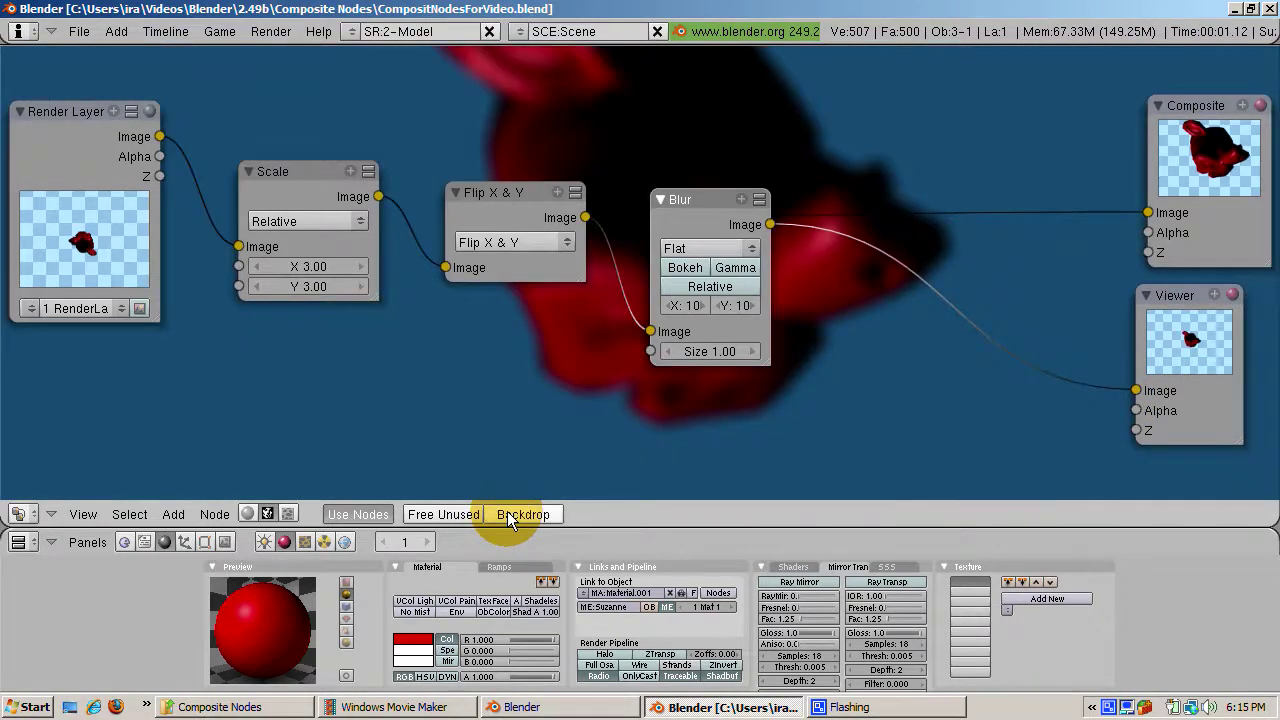
click(507, 514)
key(space)
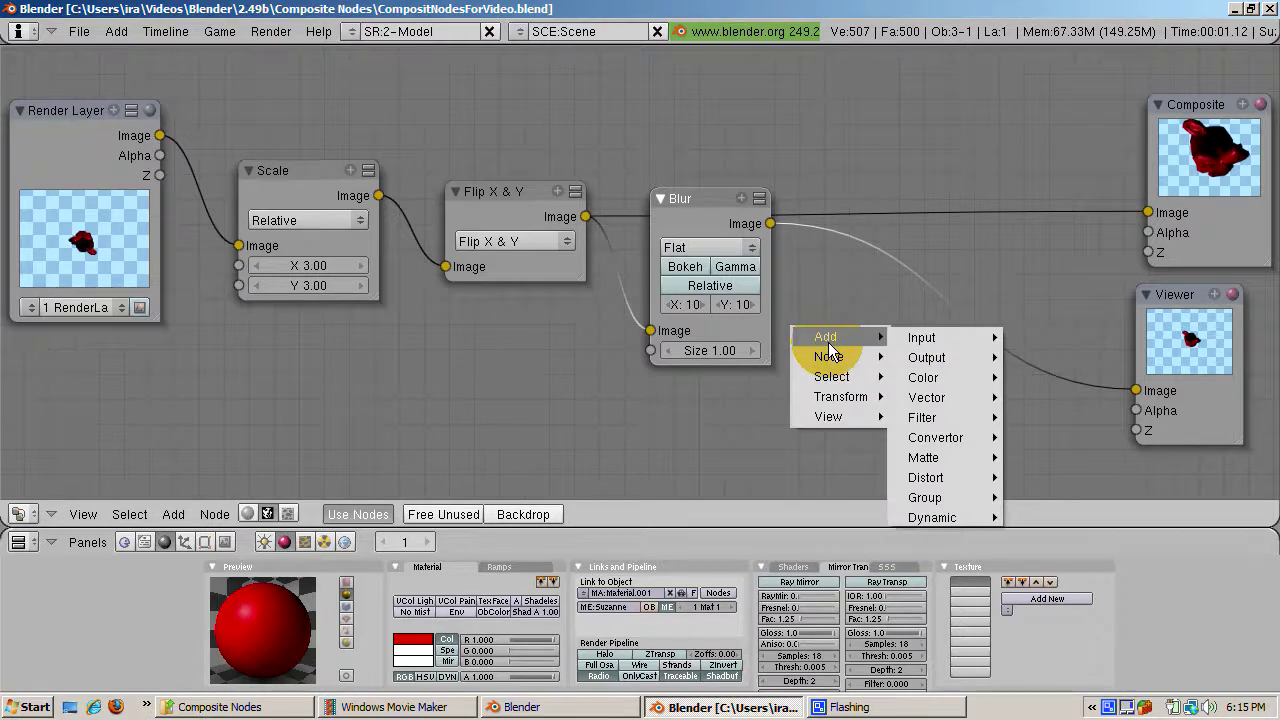
Insert an RGB to BW node after Blur and wire its Val output into the Composite Image input
mouse_move(948, 405)
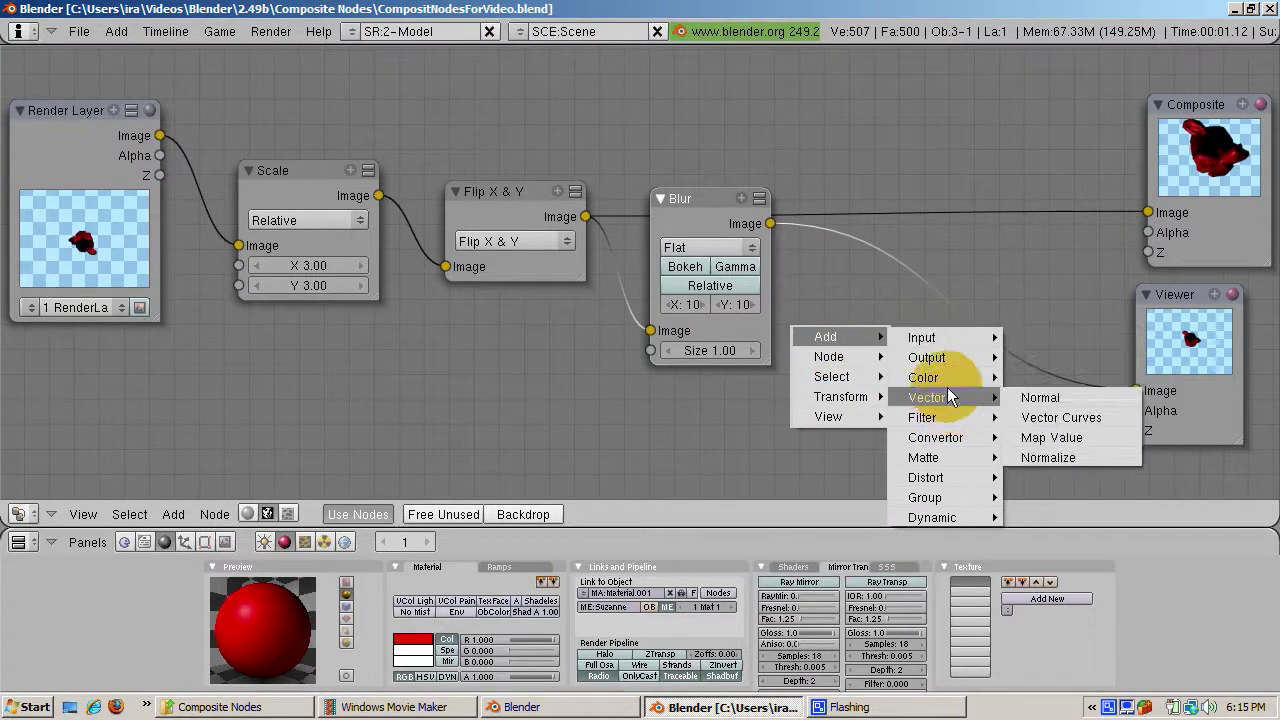
mouse_move(955, 437)
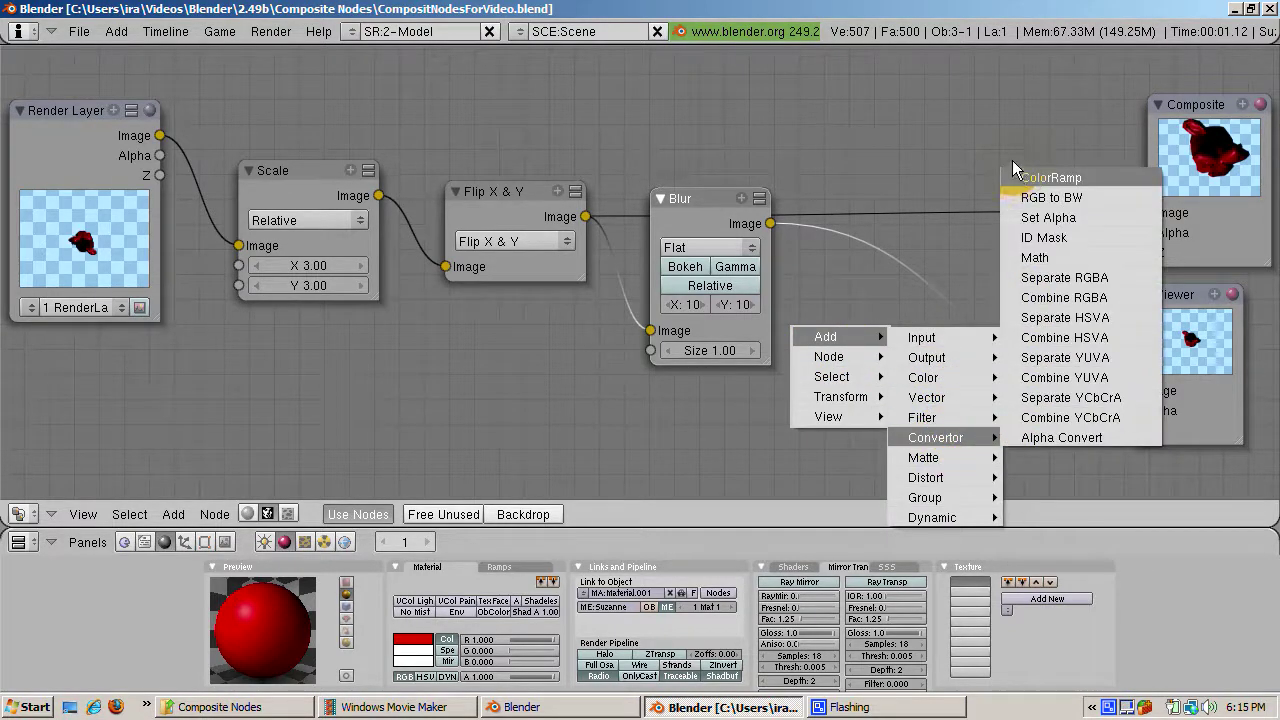
click(1024, 203)
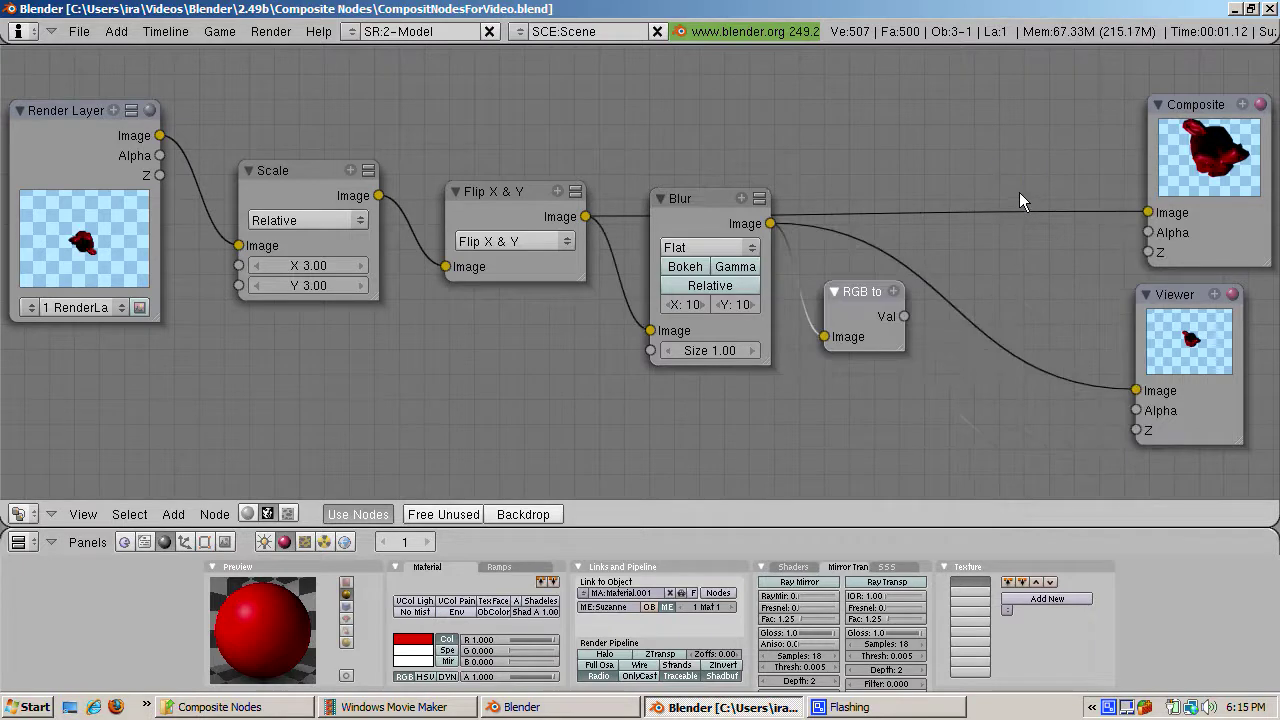
click(834, 302)
click(826, 338)
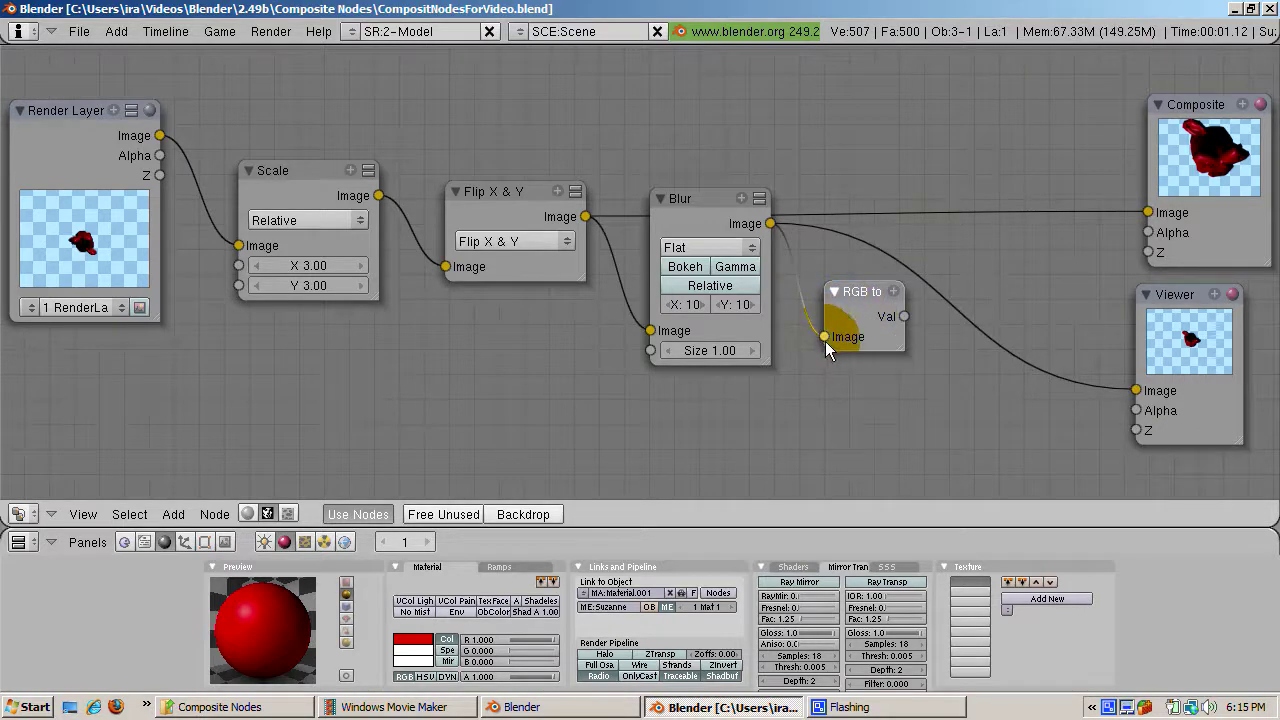
click(902, 317)
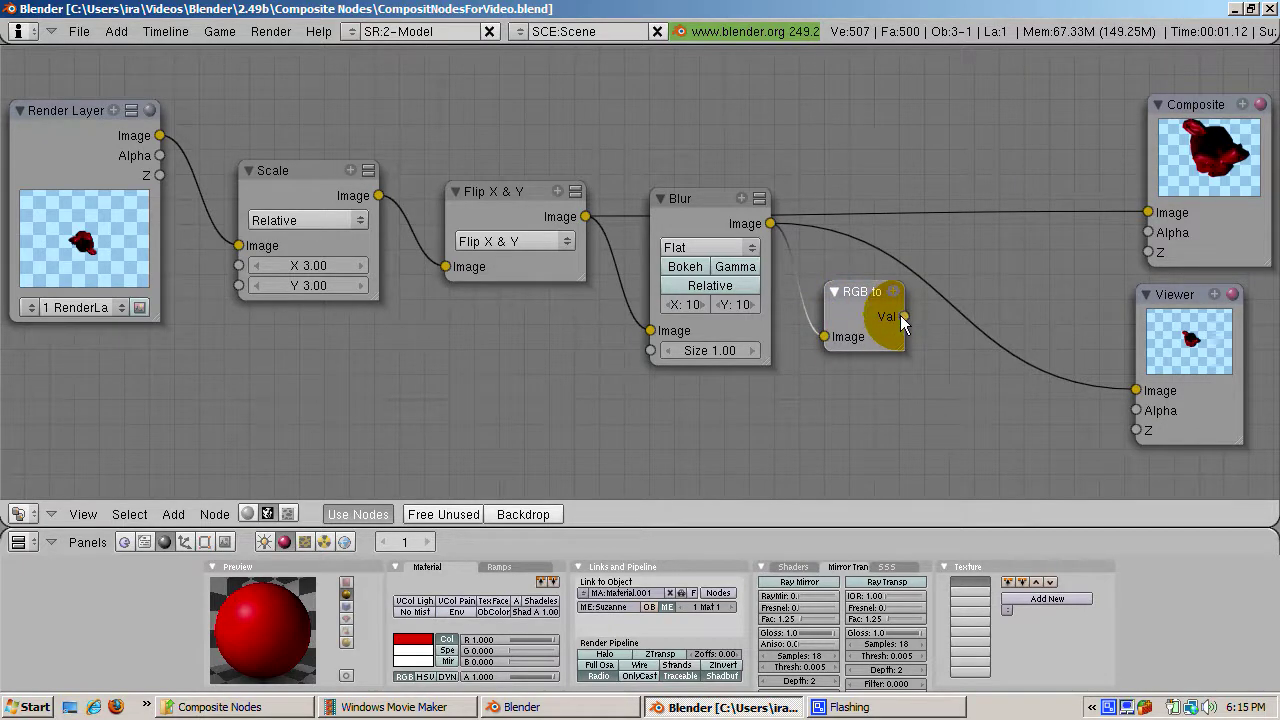
mouse_move(901, 315)
mouse_down()
mouse_move(1088, 250)
mouse_move(1114, 220)
mouse_move(1147, 212)
mouse_up()
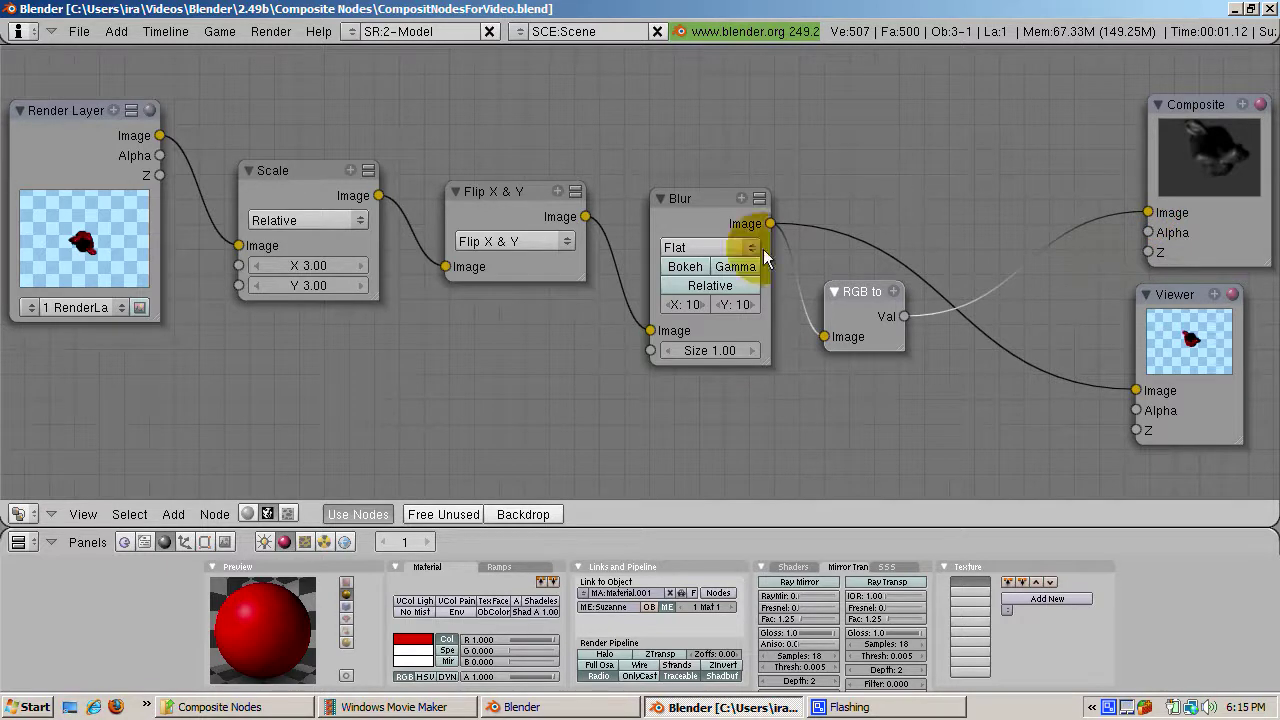
drag(763, 249, 700, 201)
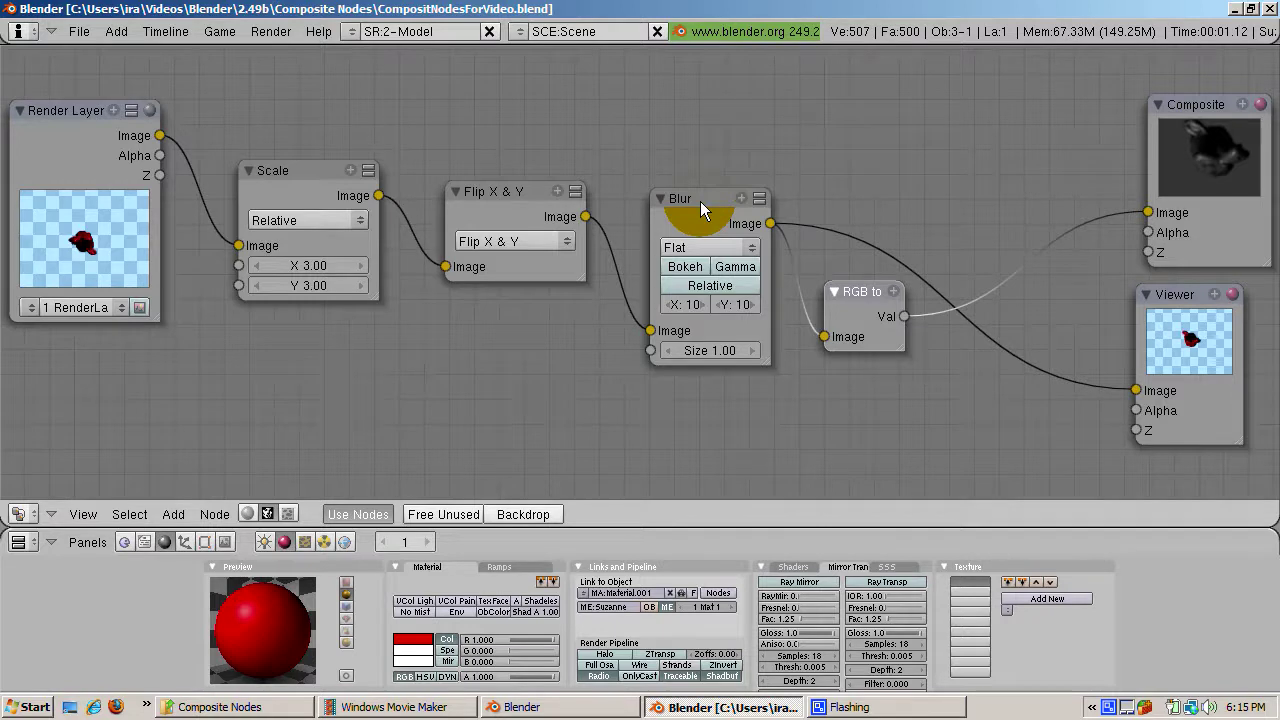
Select the Blur node, delete it by accident with X, and restore it with Ctrl+Z
click(700, 201)
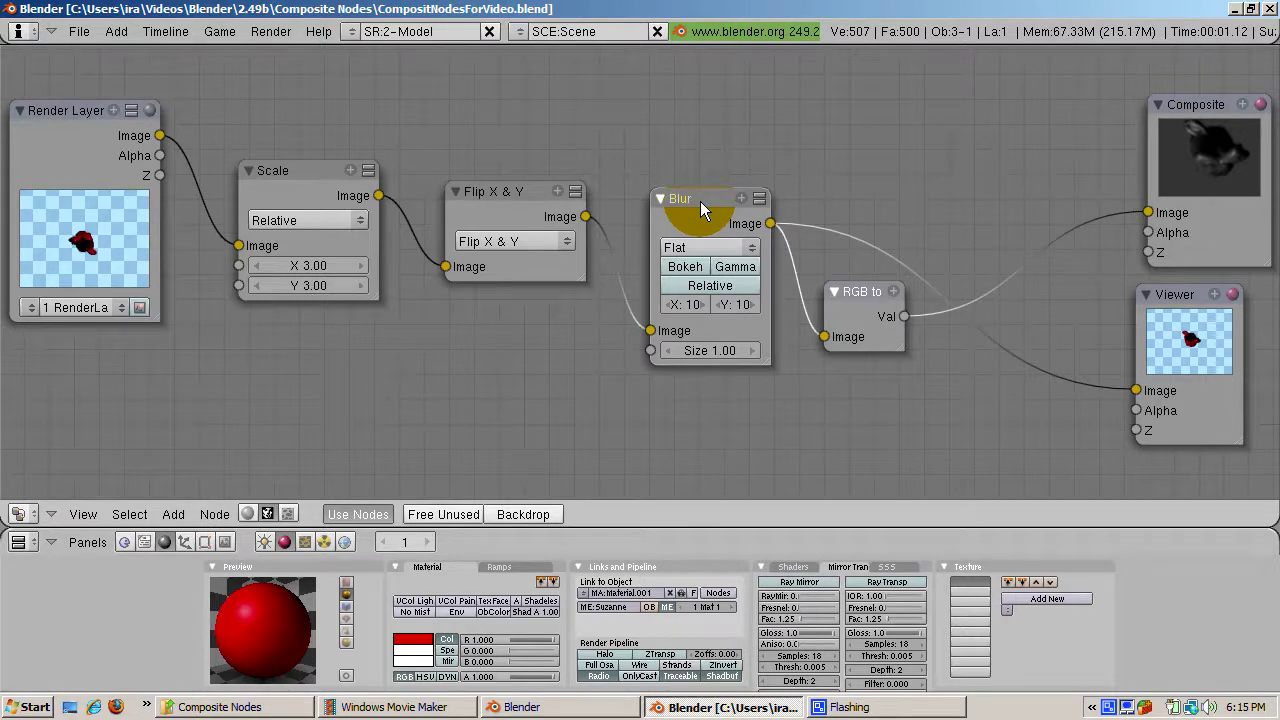
shift+click(698, 201)
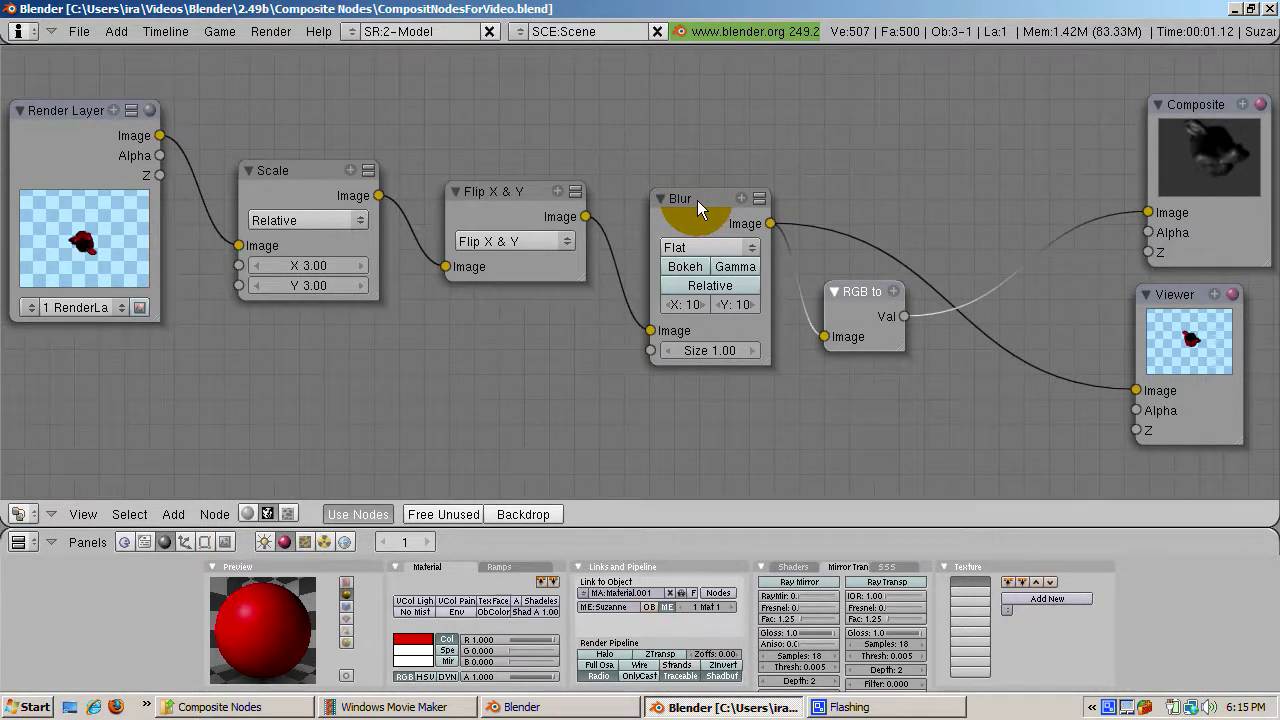
click(697, 200)
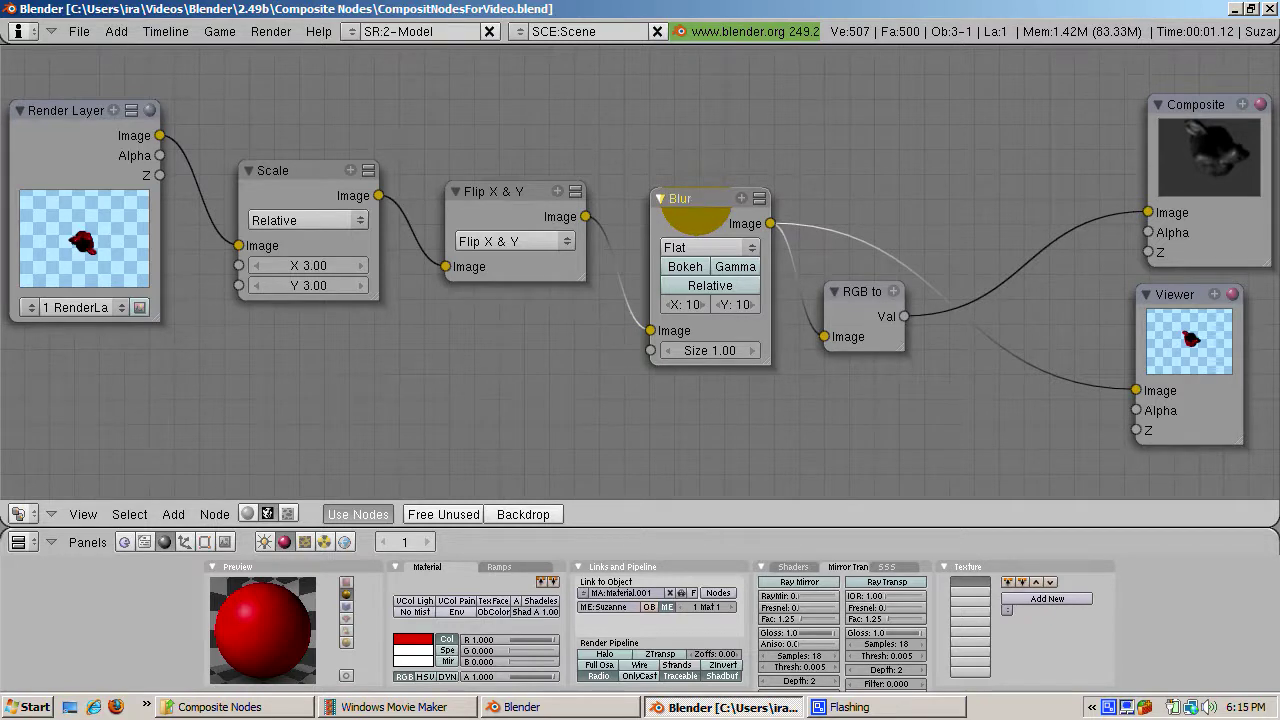
key(x)
key(ctrl+z)
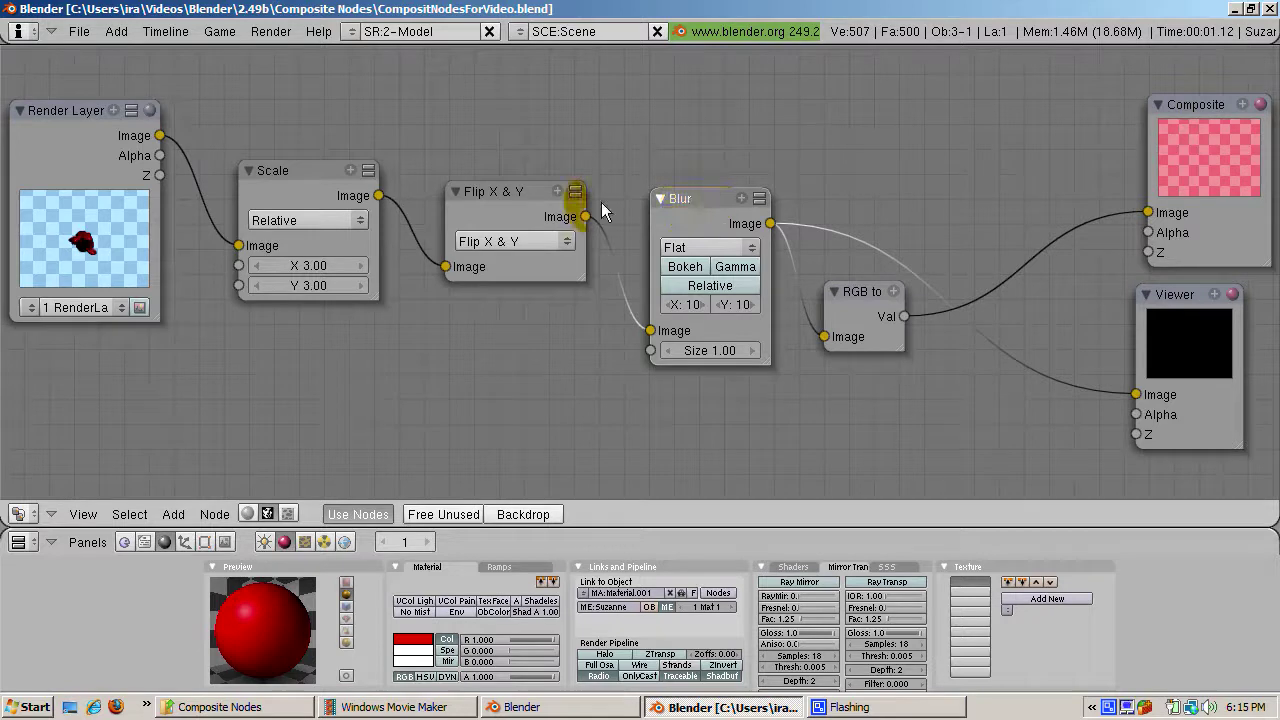
Select the Scale, Flip X & Y, Blur and RGB to BW nodes and group them with Ctrl+G
click(260, 172)
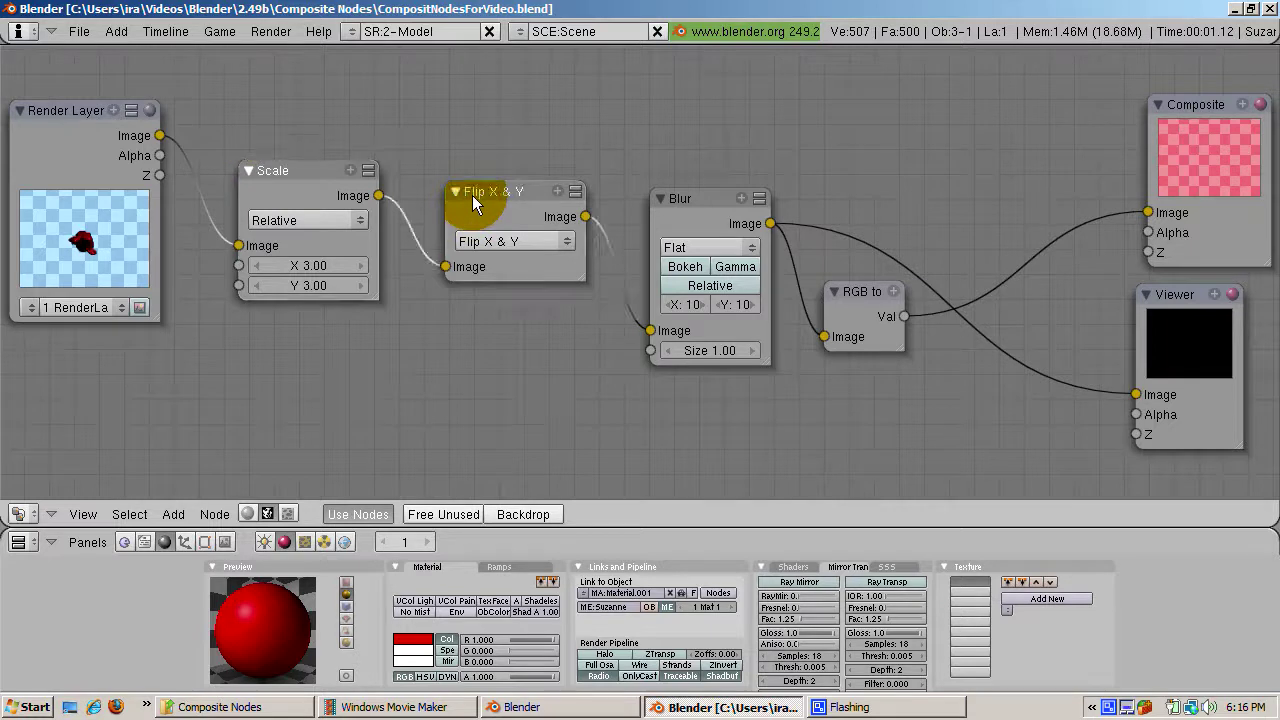
click(694, 210)
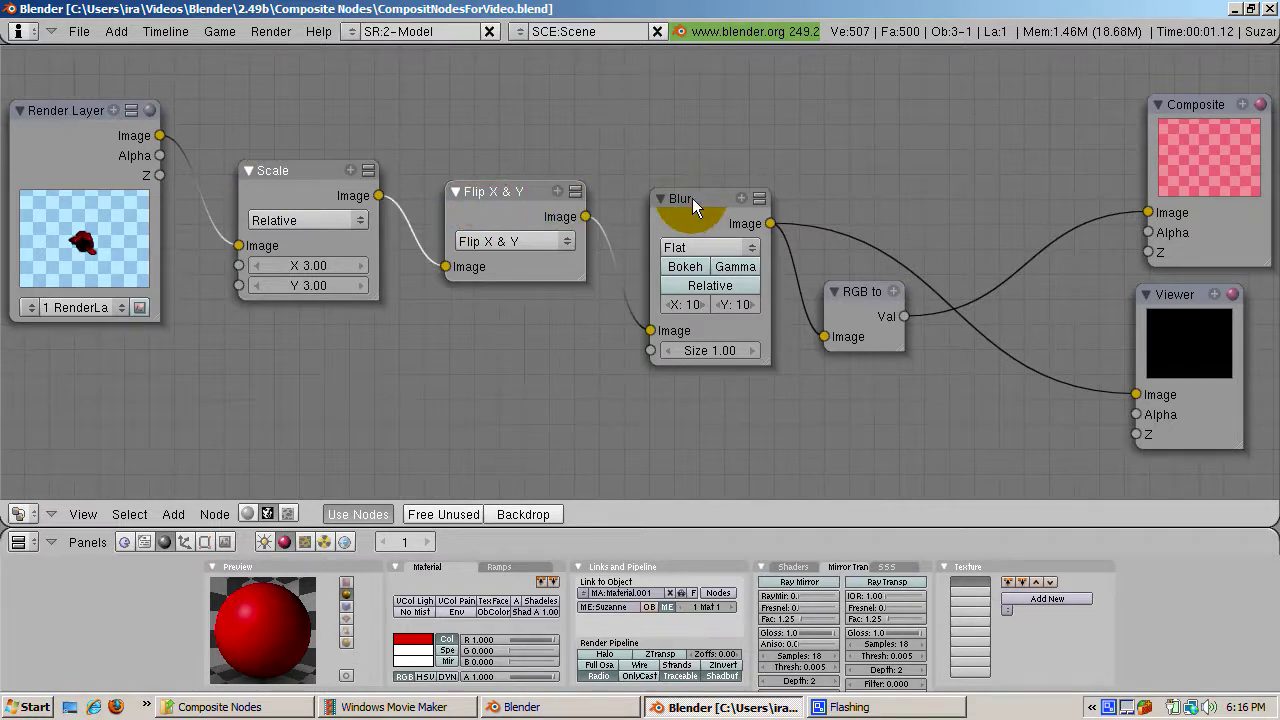
click(698, 207)
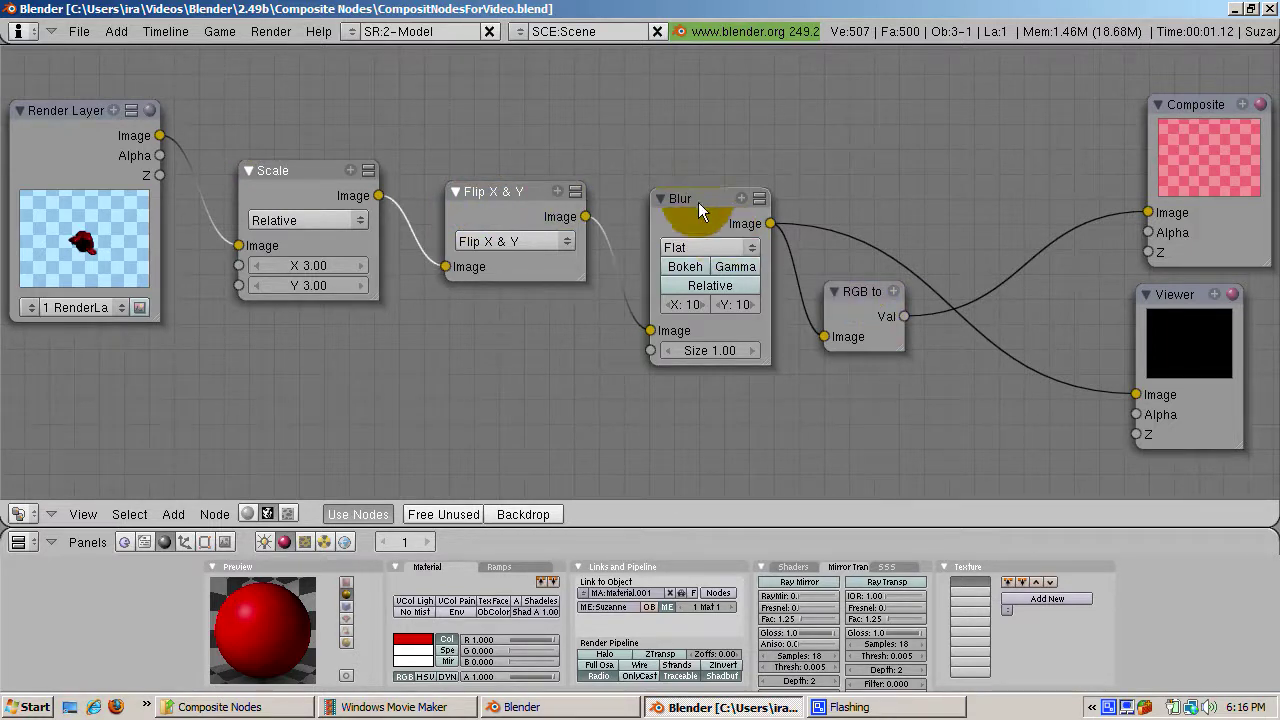
shift+click(858, 293)
key(ctrl+g)
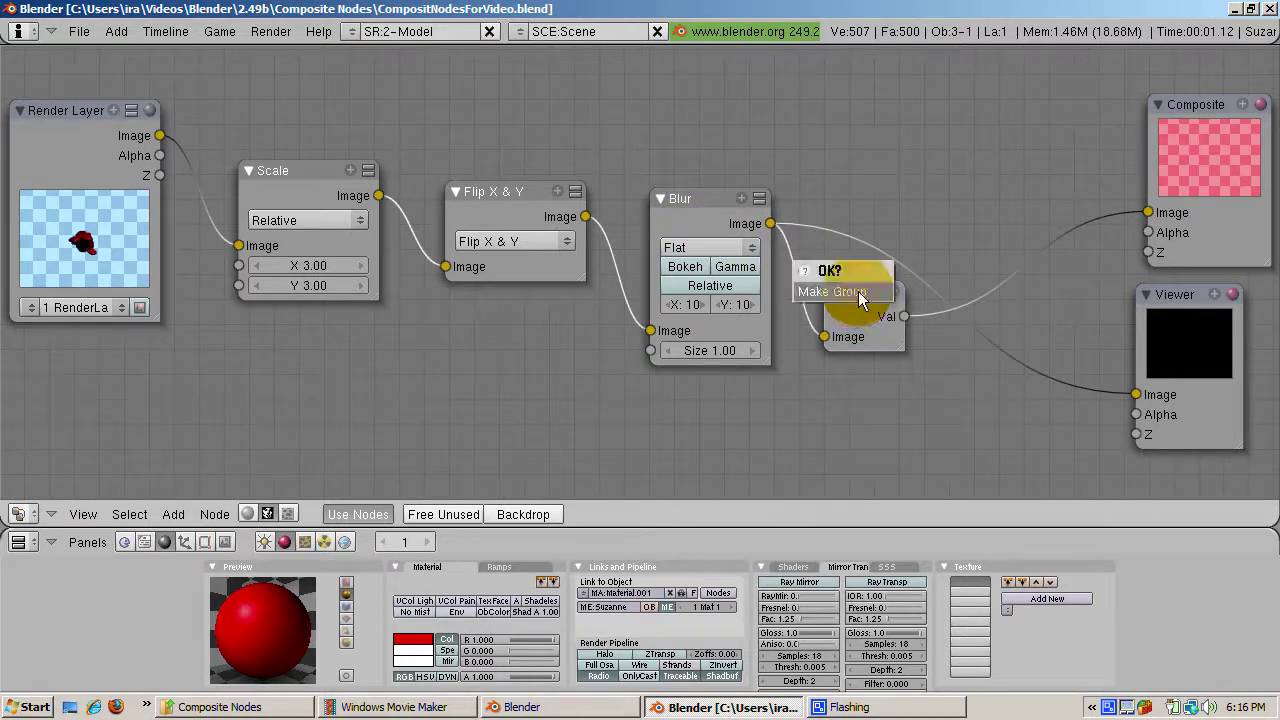
Make the four nodes a group, enter it with Tab, then ungroup it with Alt+G
click(858, 292)
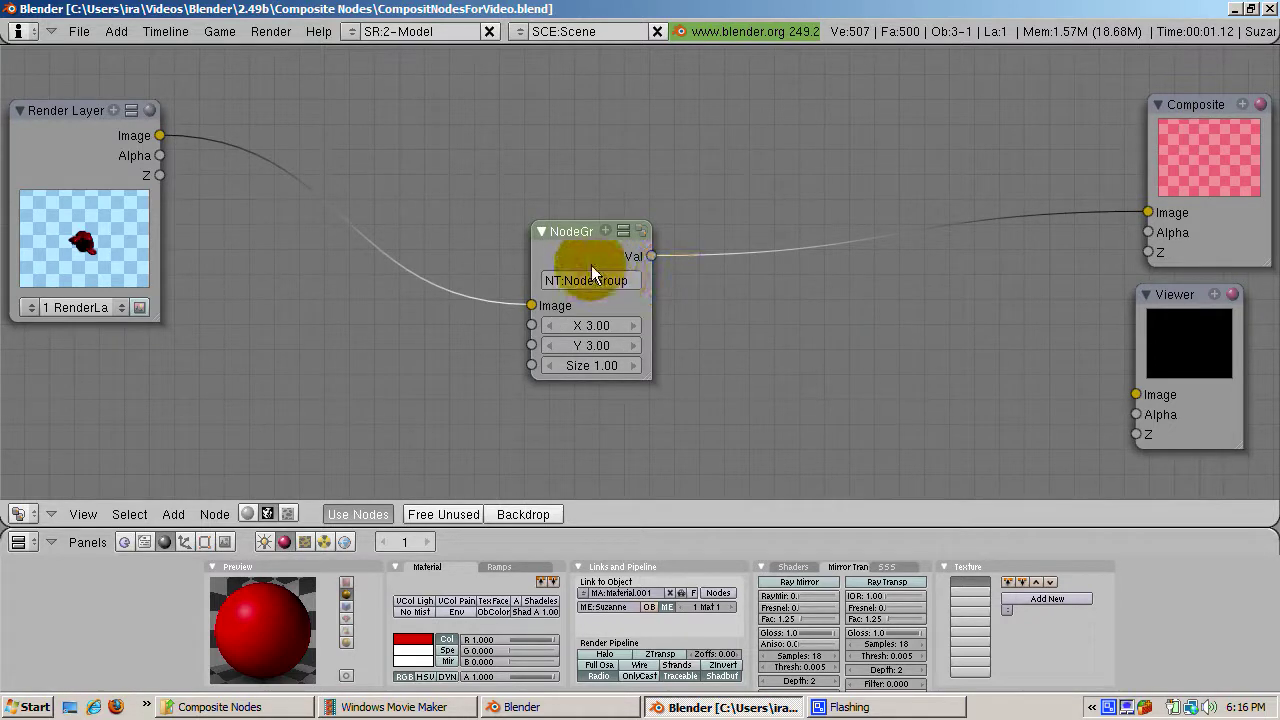
key(Tab)
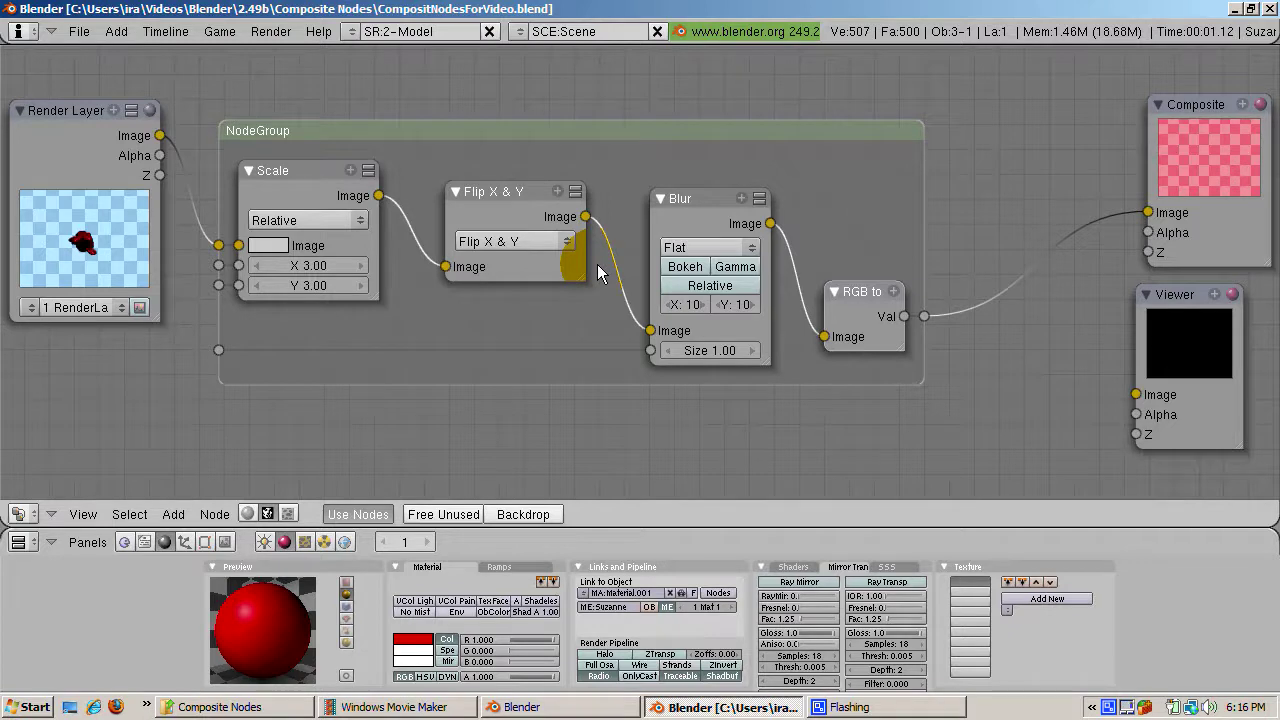
key(alt+g)
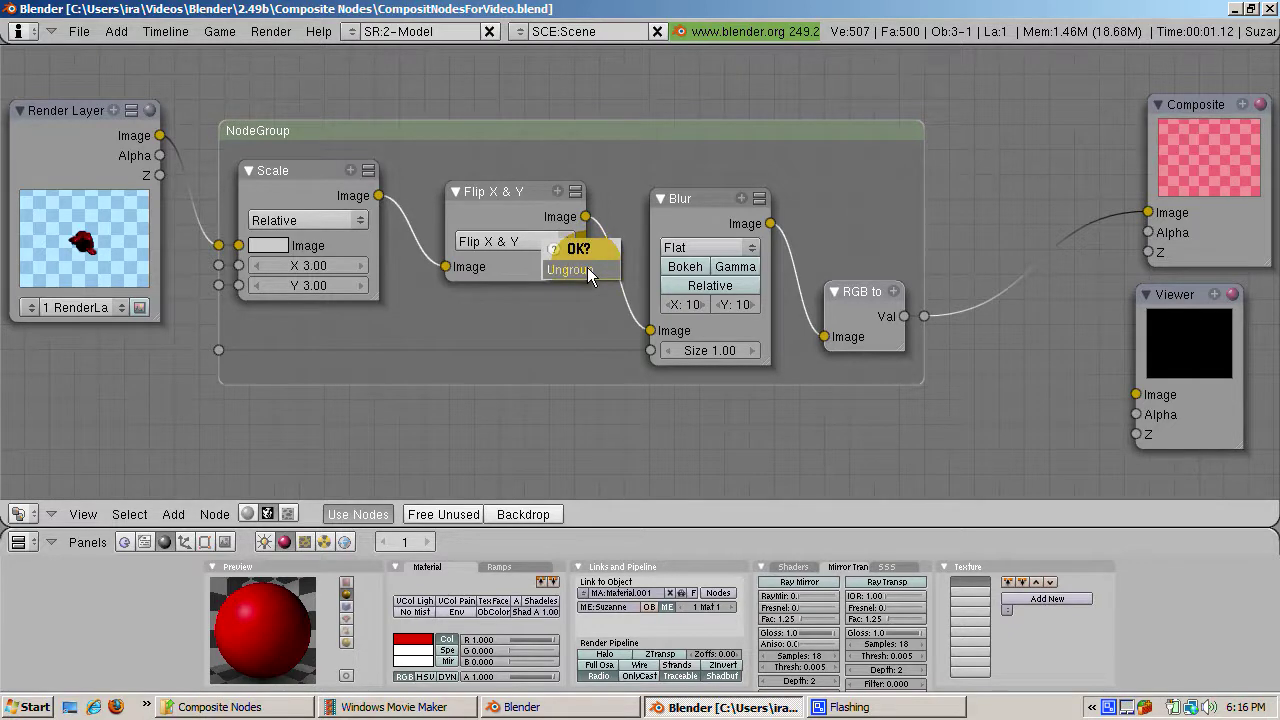
click(588, 268)
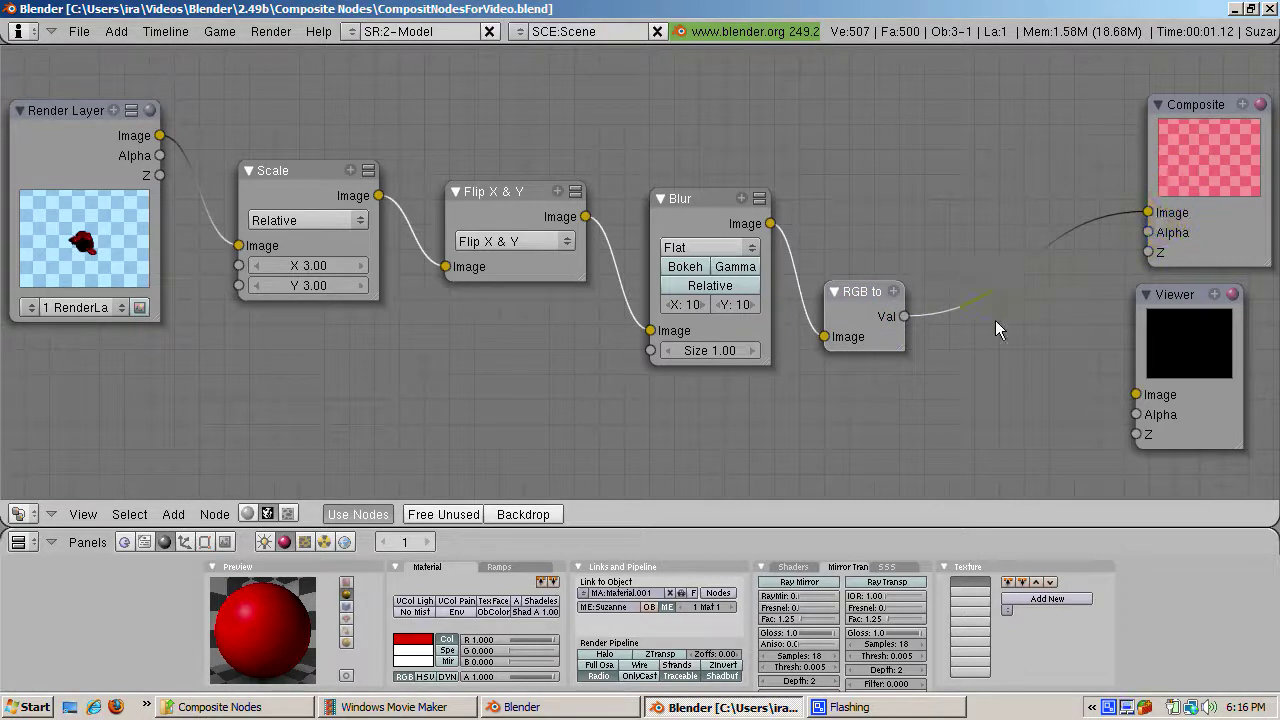
Move the RGB to BW node up slightly and connect its Val output to the Viewer's Image input
drag(853, 296, 861, 250)
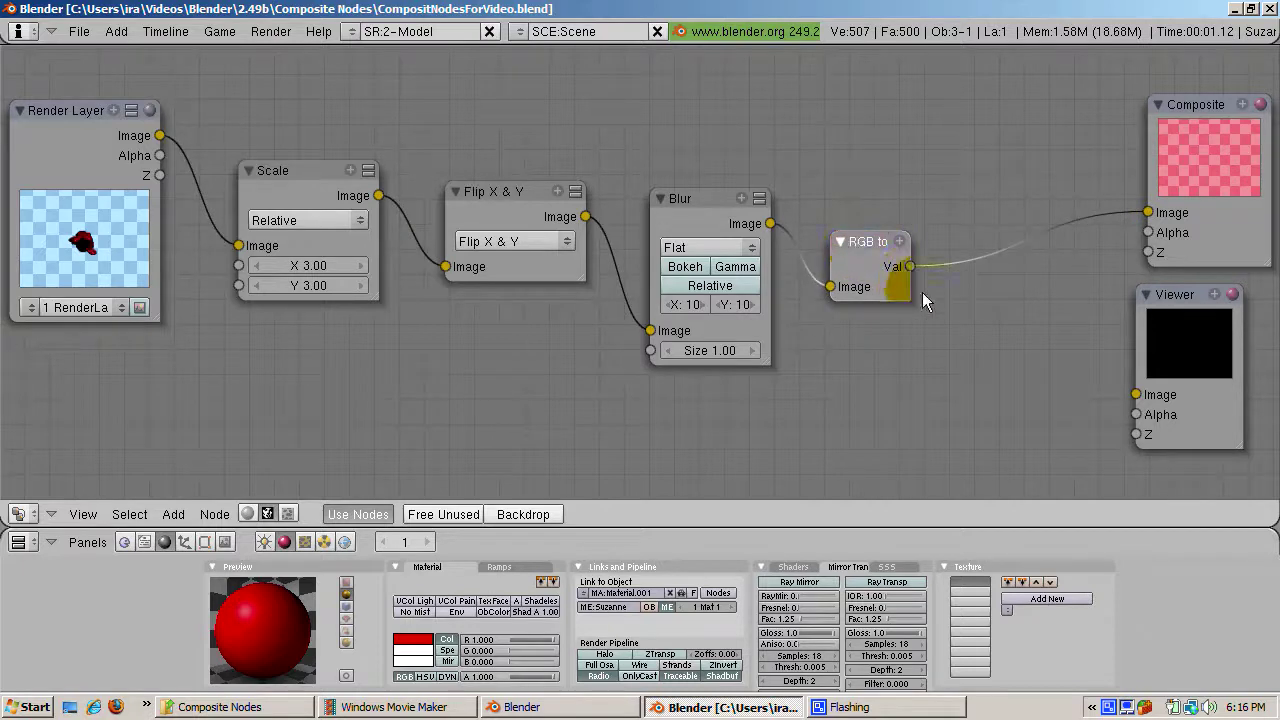
mouse_move(908, 268)
mouse_down()
mouse_move(978, 277)
mouse_move(1136, 395)
mouse_up()
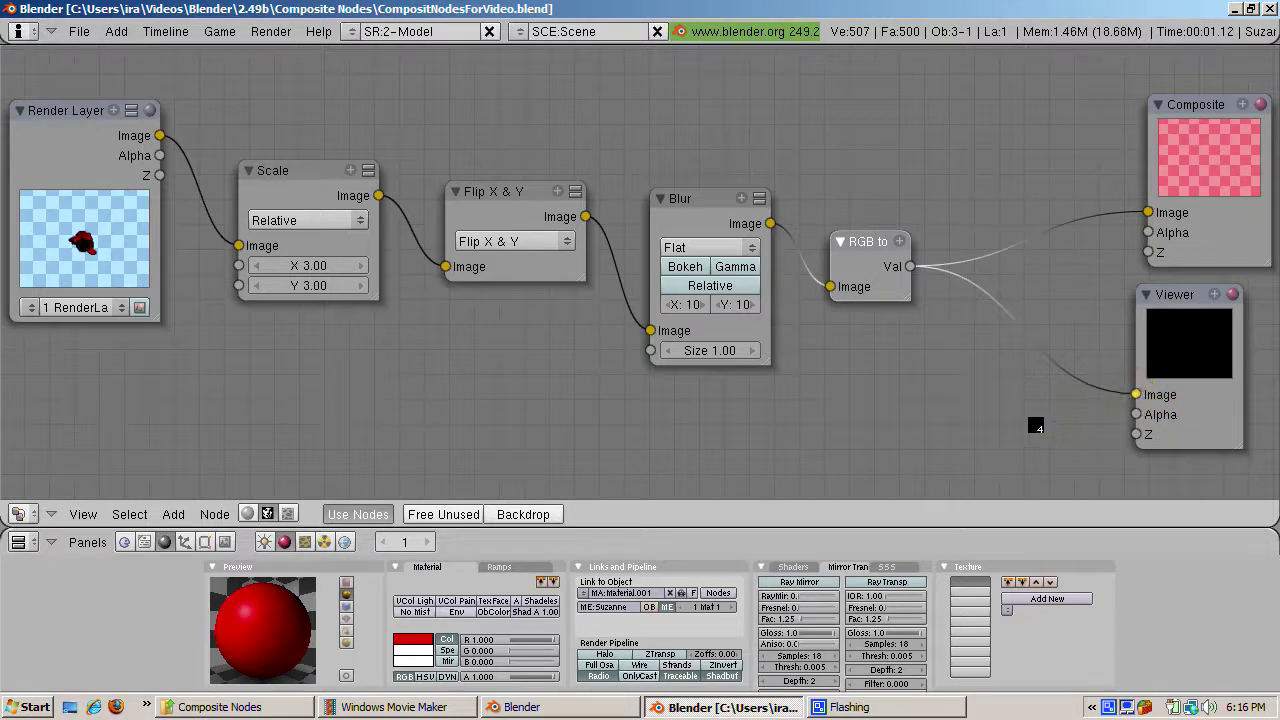